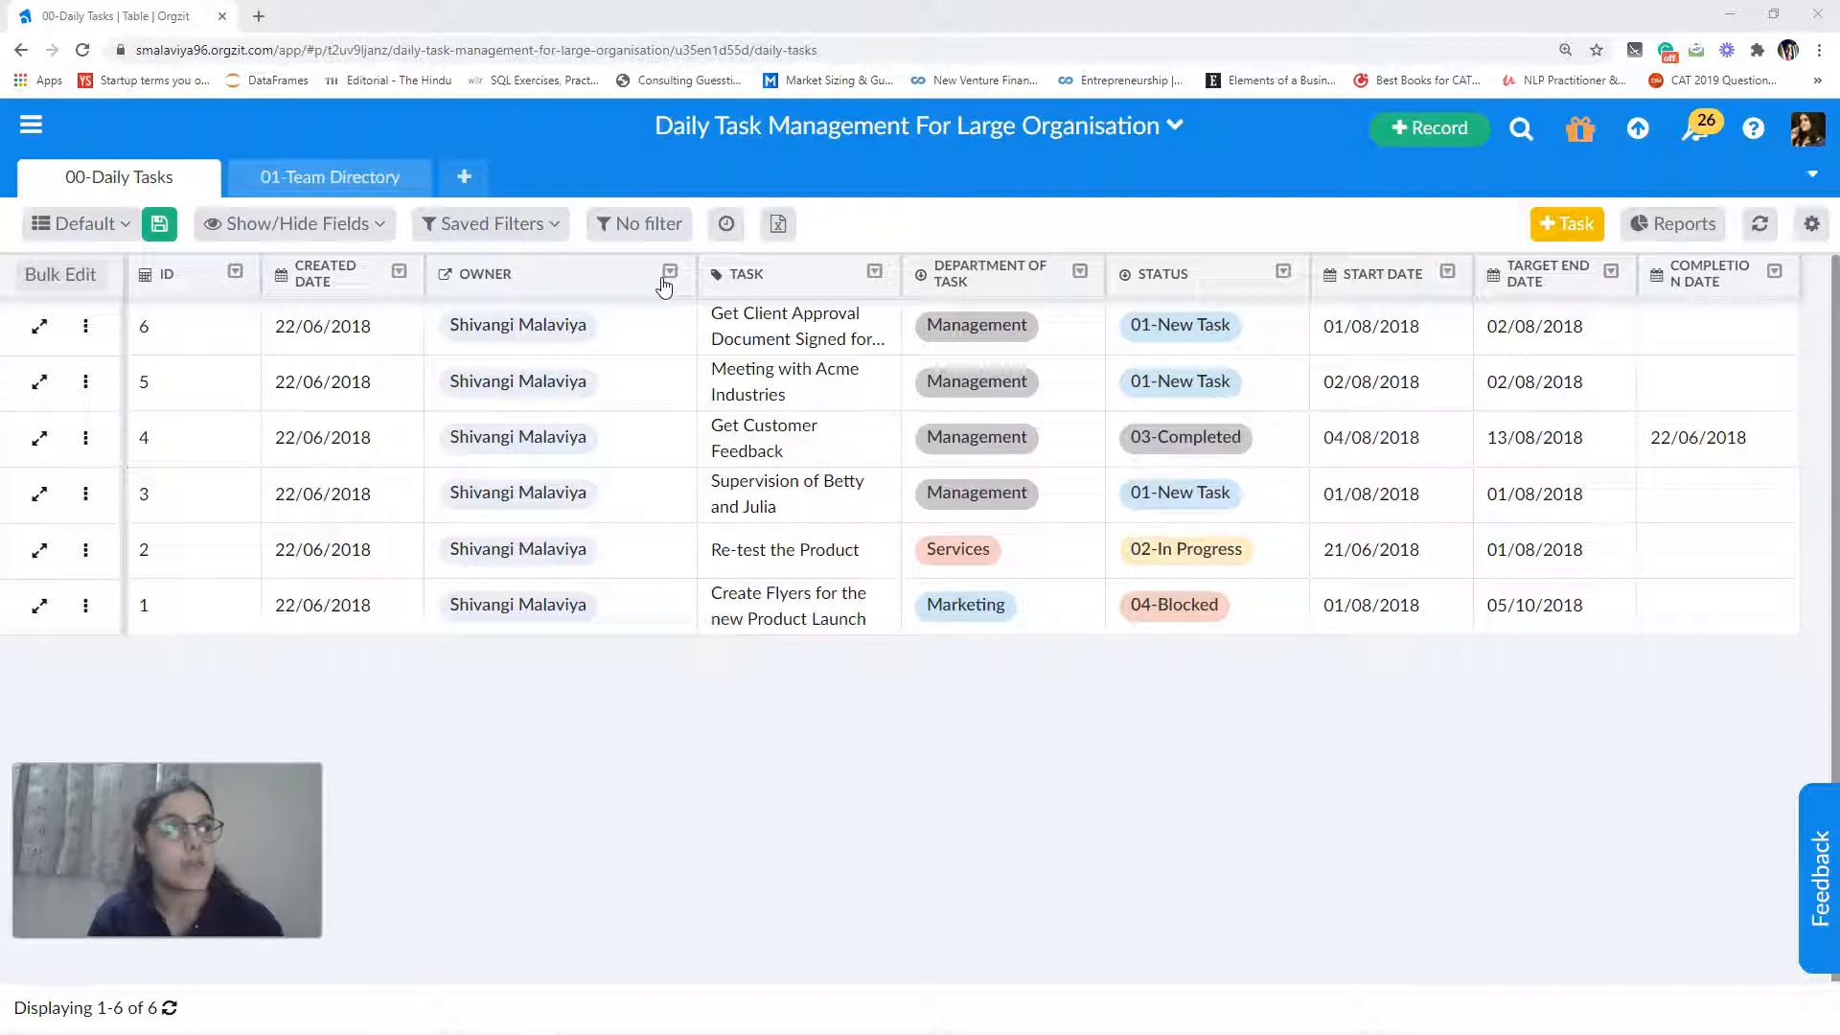
Step: Request an Excel export of specific columns, leaving out ID and Created Date and including the system internal database values
click(779, 227)
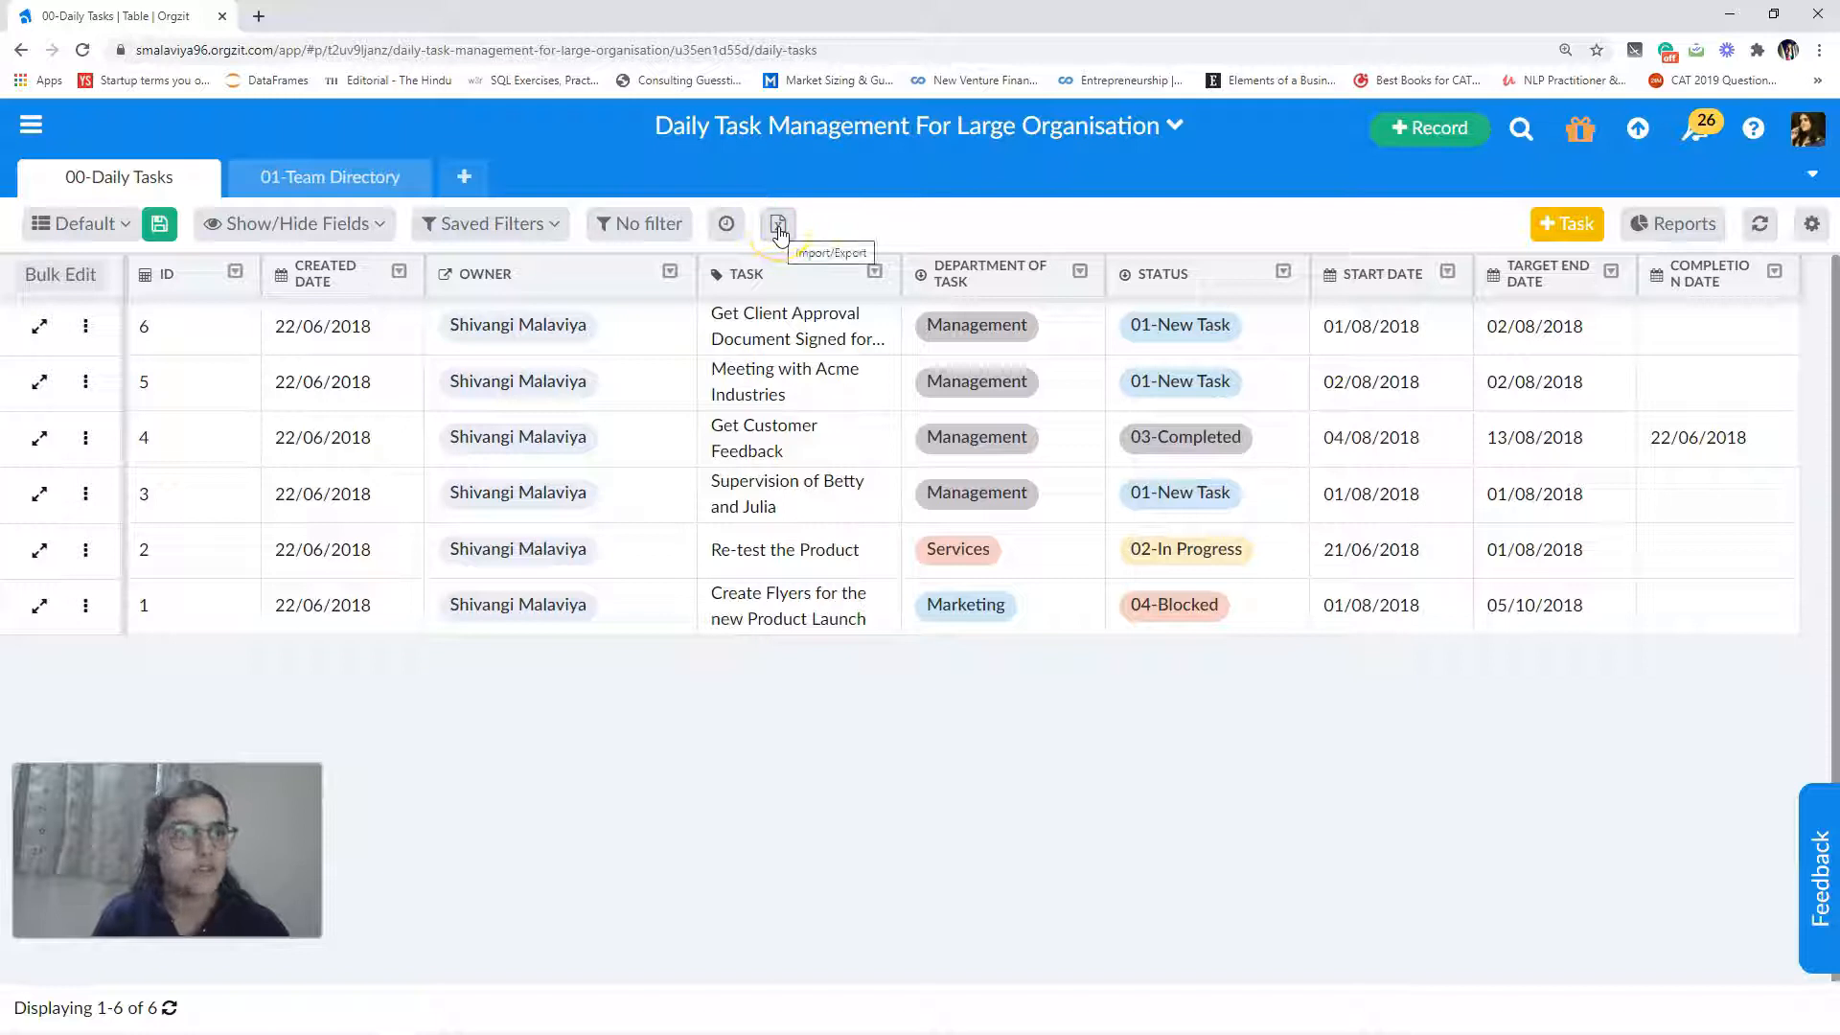
click(778, 227)
click(803, 279)
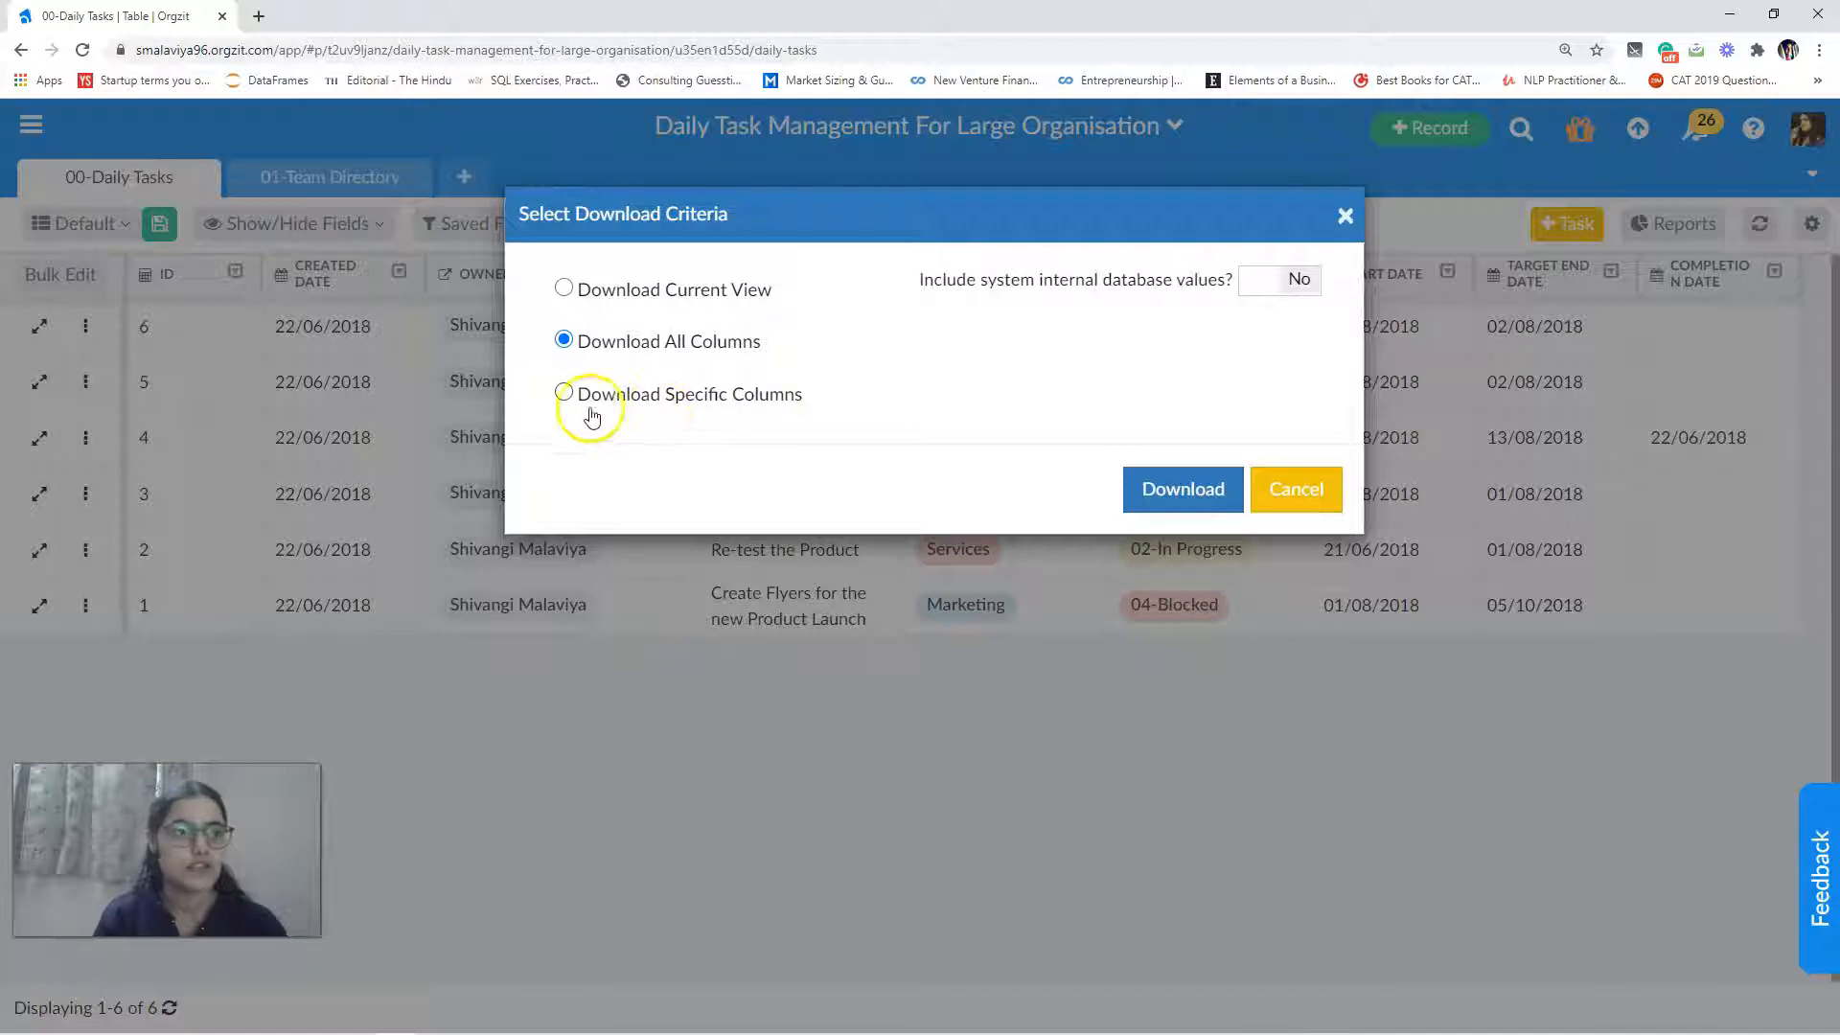
click(564, 393)
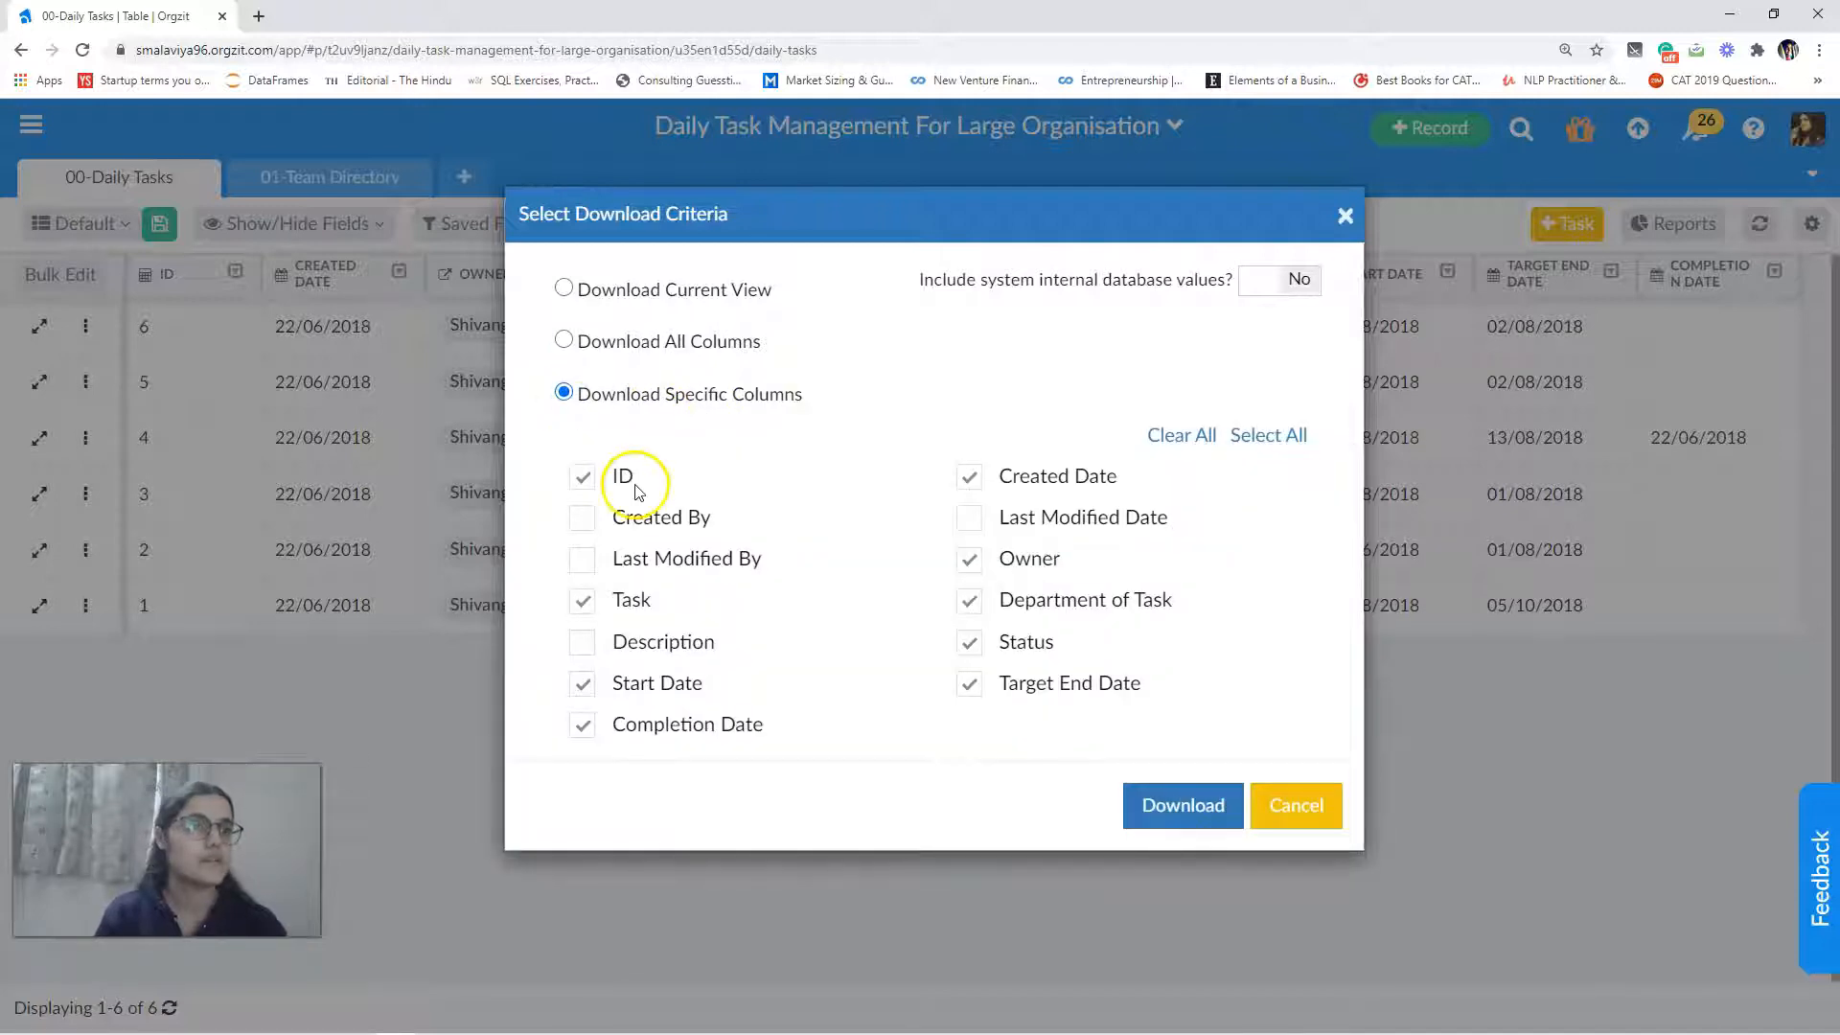
click(582, 482)
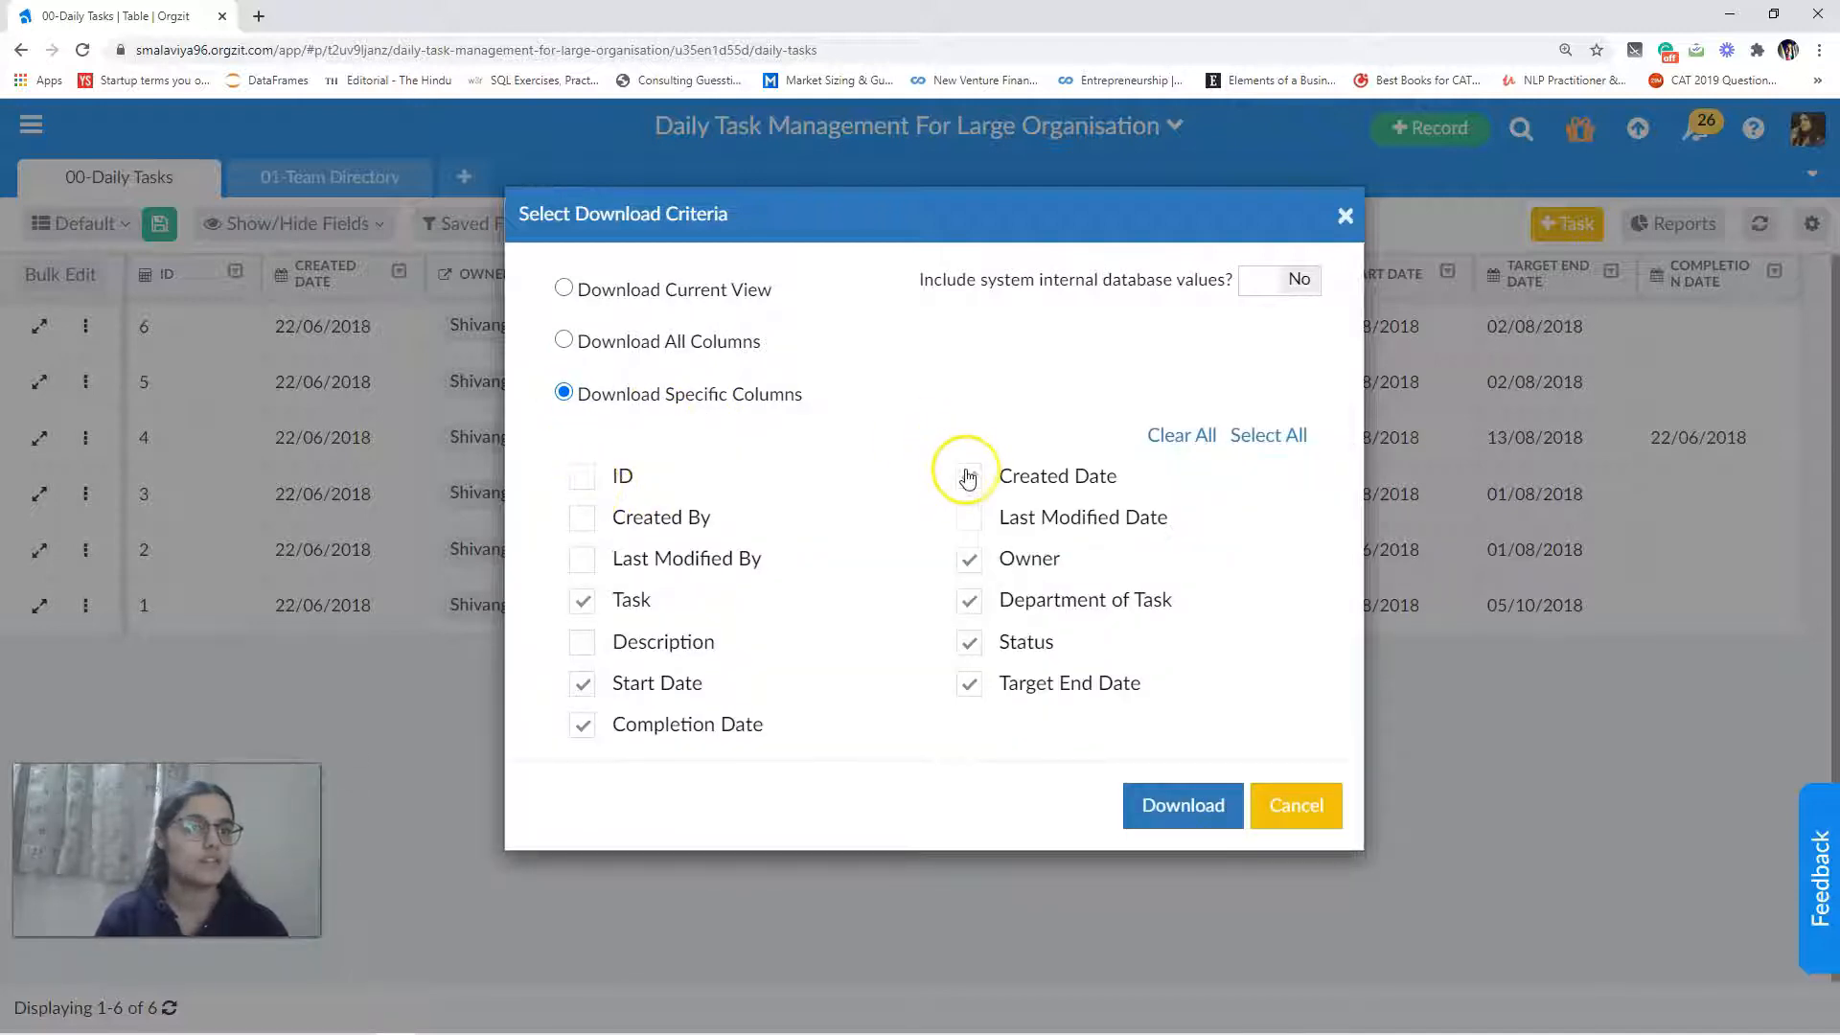
click(969, 476)
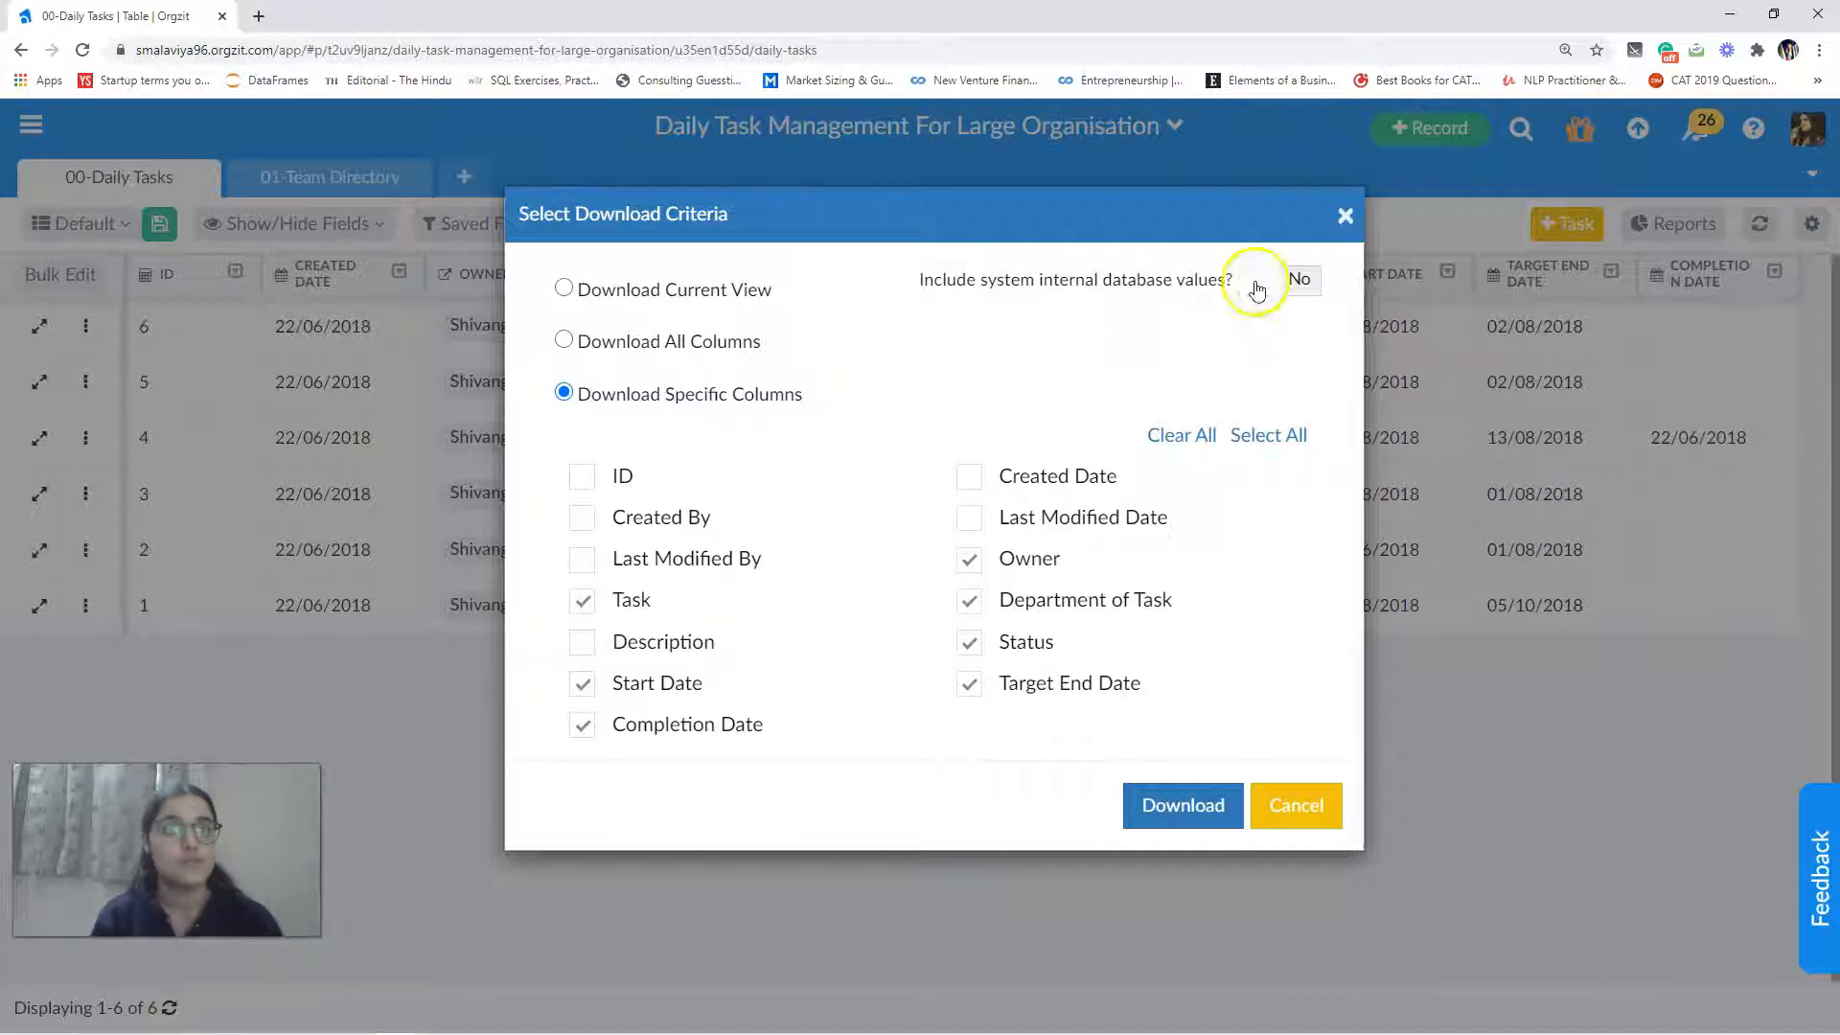
click(1181, 805)
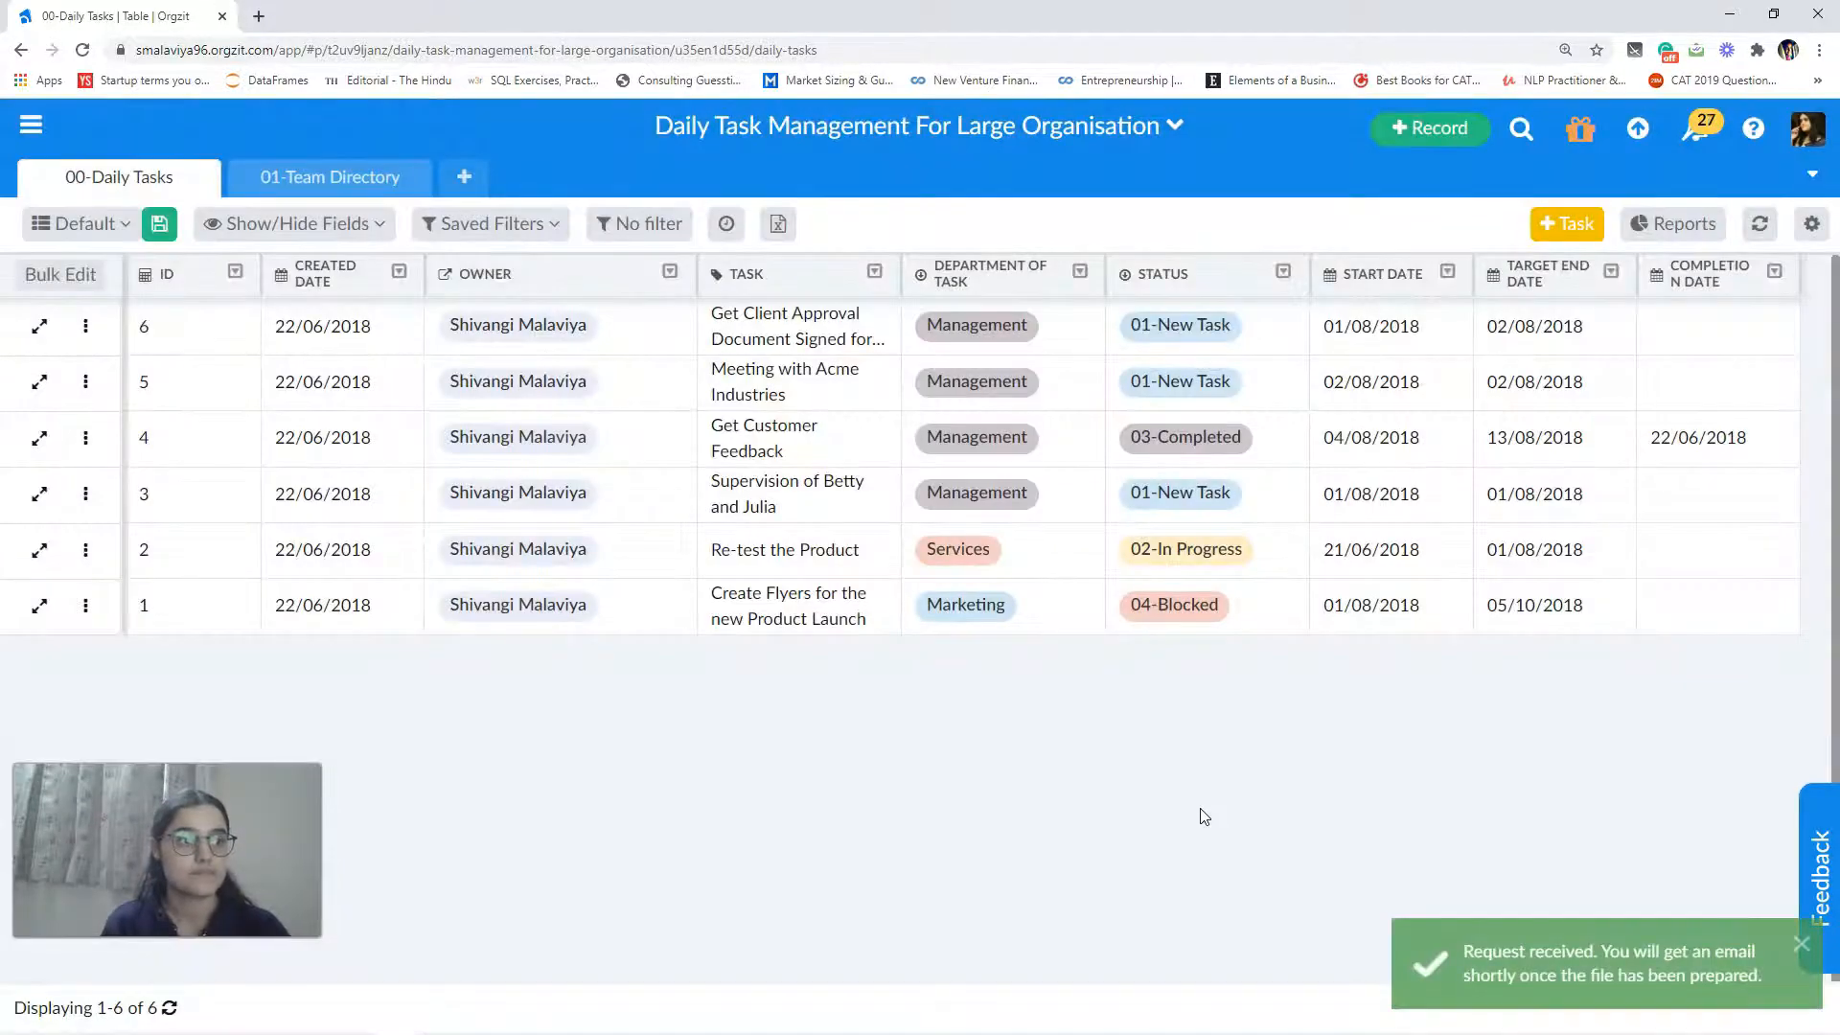
Step: Download the prepared Daily Tasks records file from the notifications and open it in Excel
click(1697, 128)
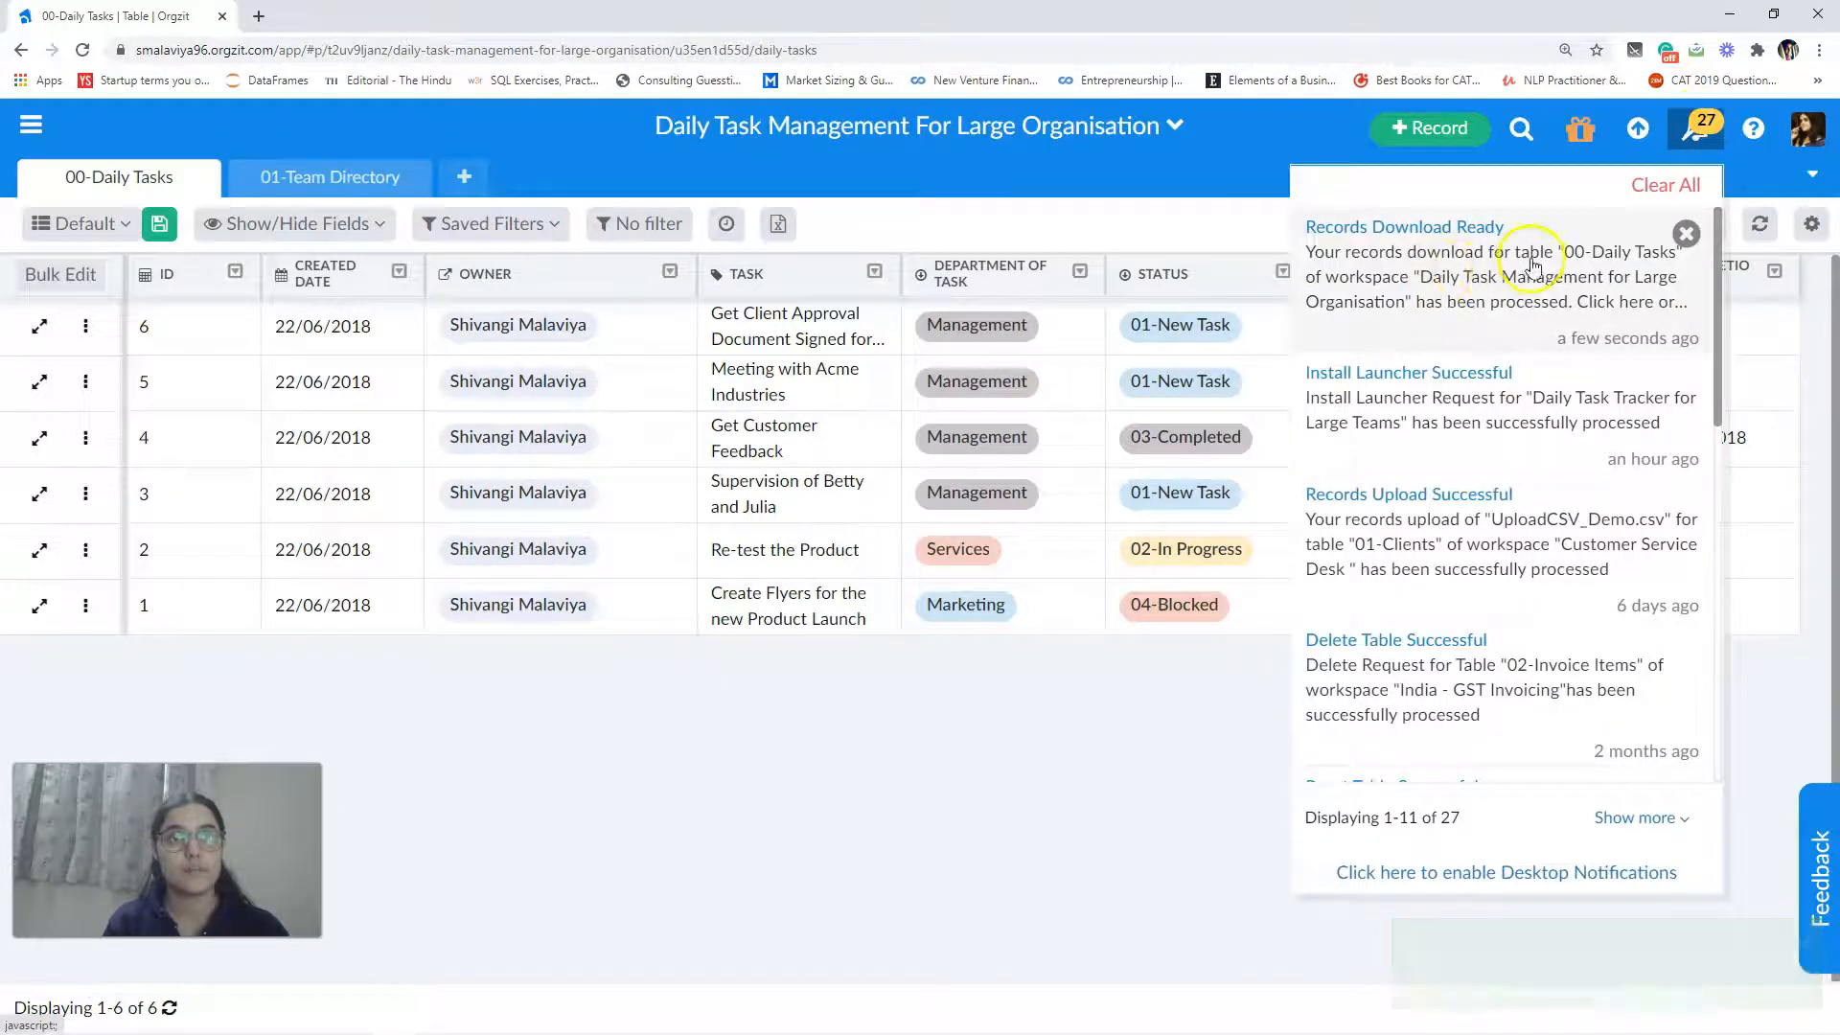
click(1445, 278)
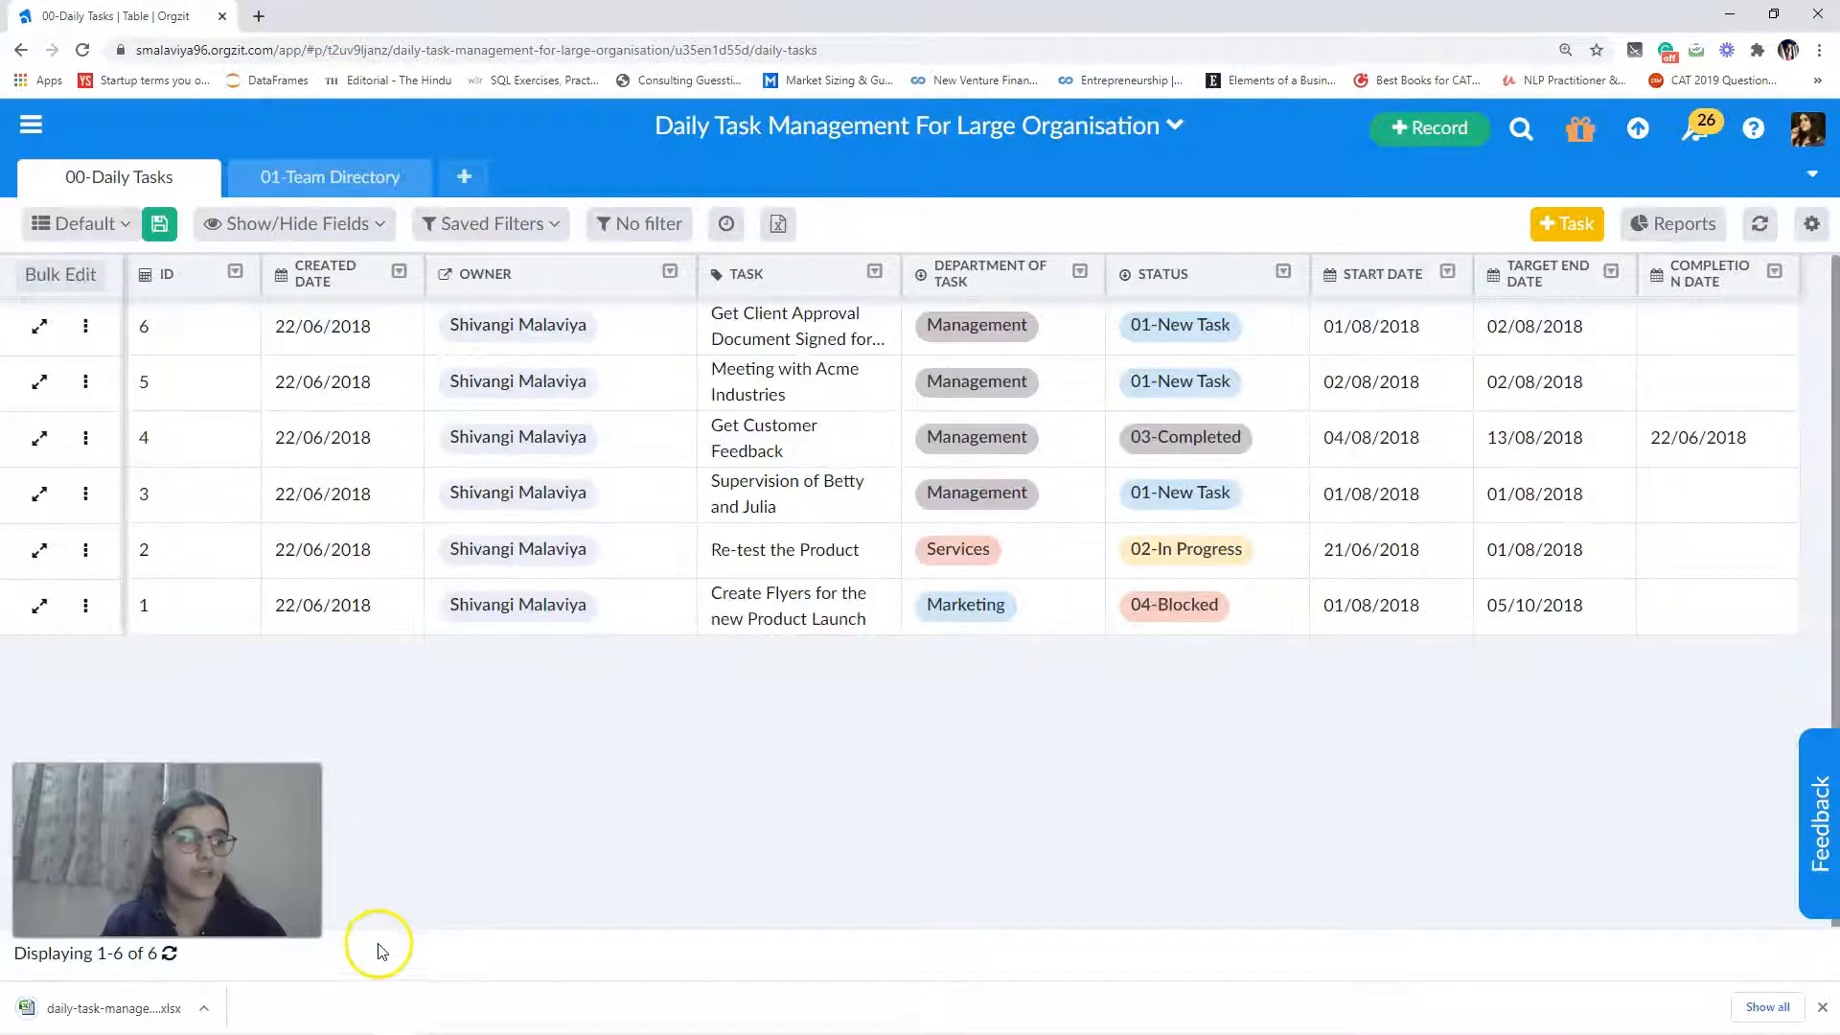
click(143, 1008)
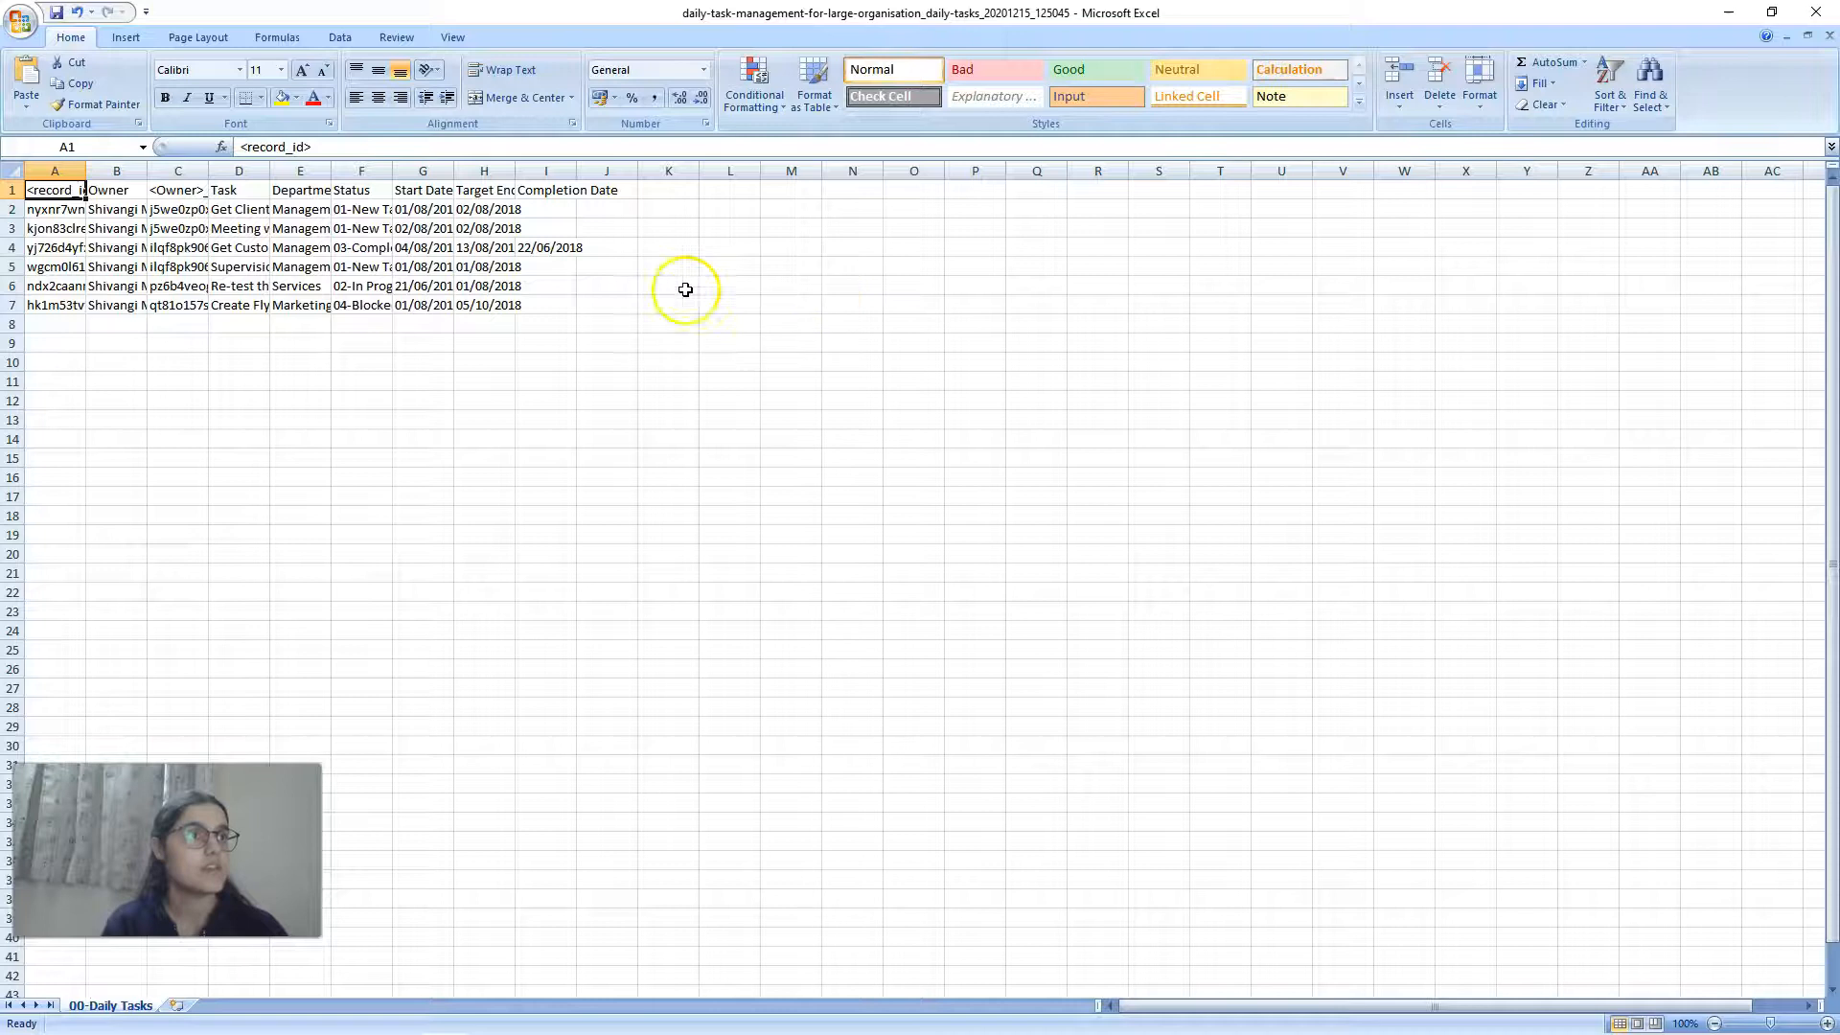
Step: Widen columns A to I and delete the Owner, <Owner>_id, Department of Task, Start Date, Target End Date and Completion Date columns
mouse_move(82, 171)
mouse_down()
mouse_move(329, 126)
mouse_move(506, 134)
mouse_move(612, 170)
mouse_up()
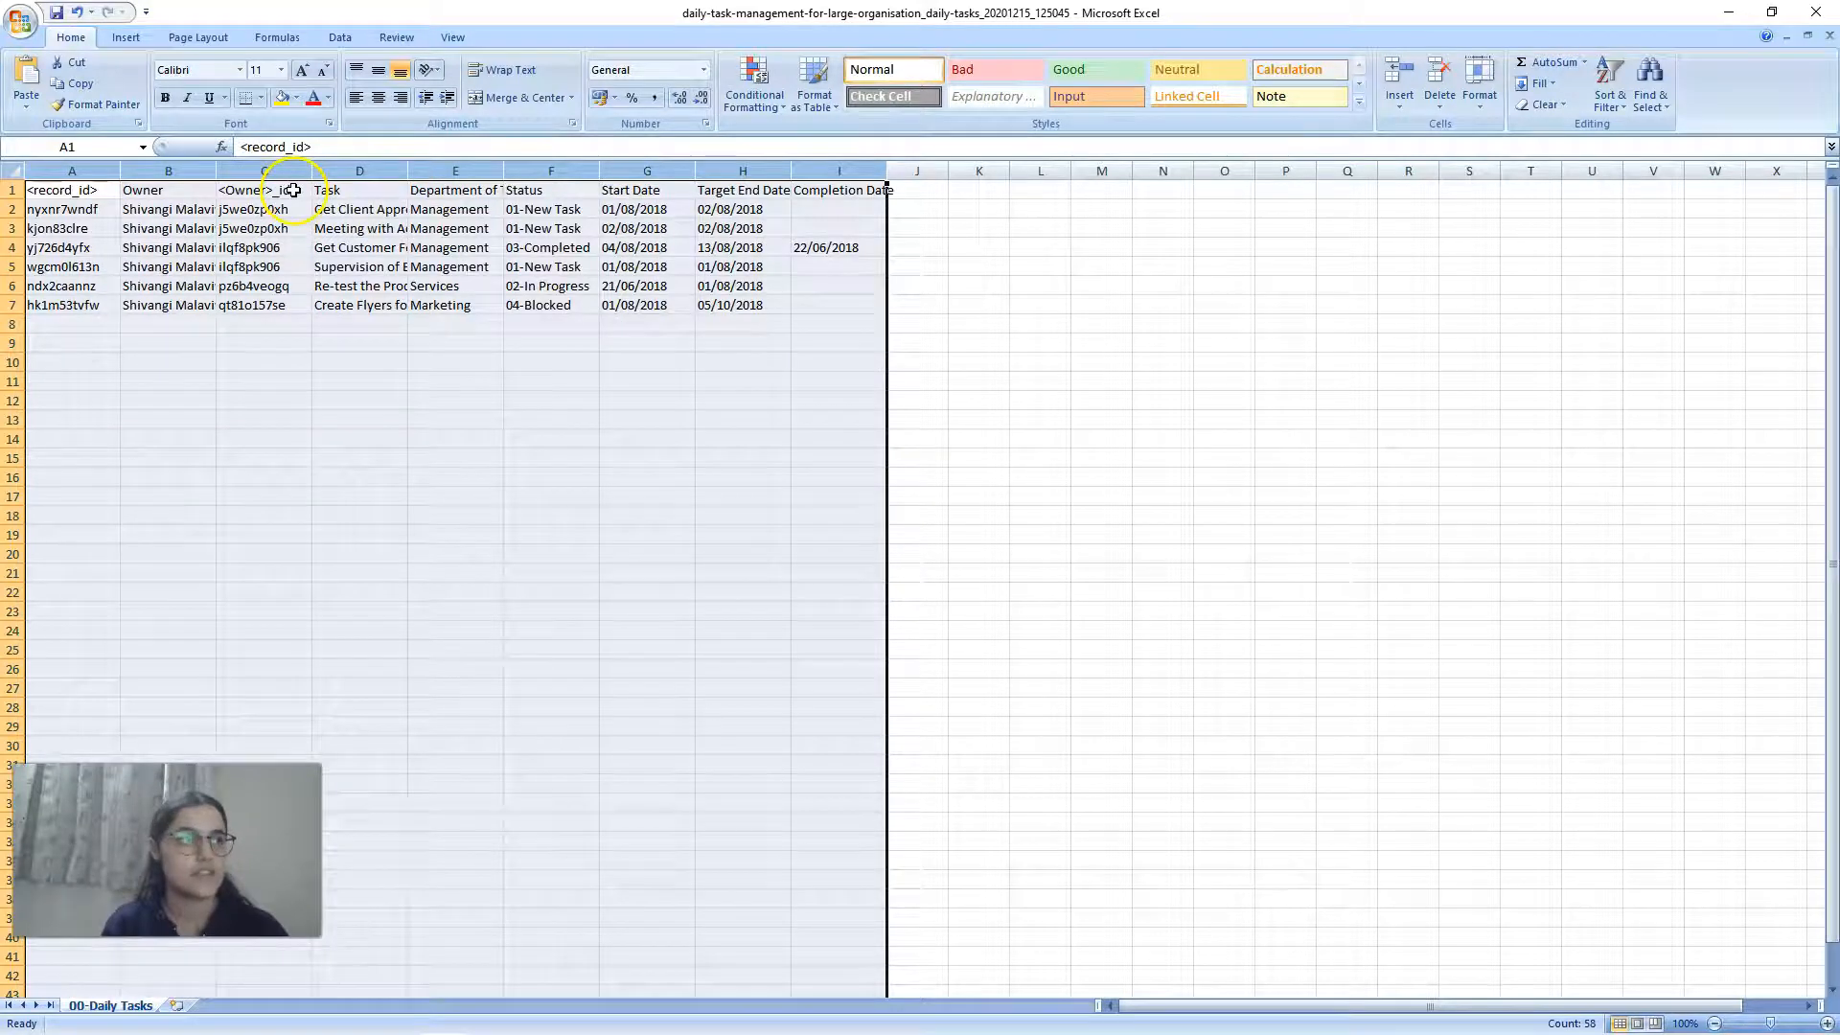
click(170, 171)
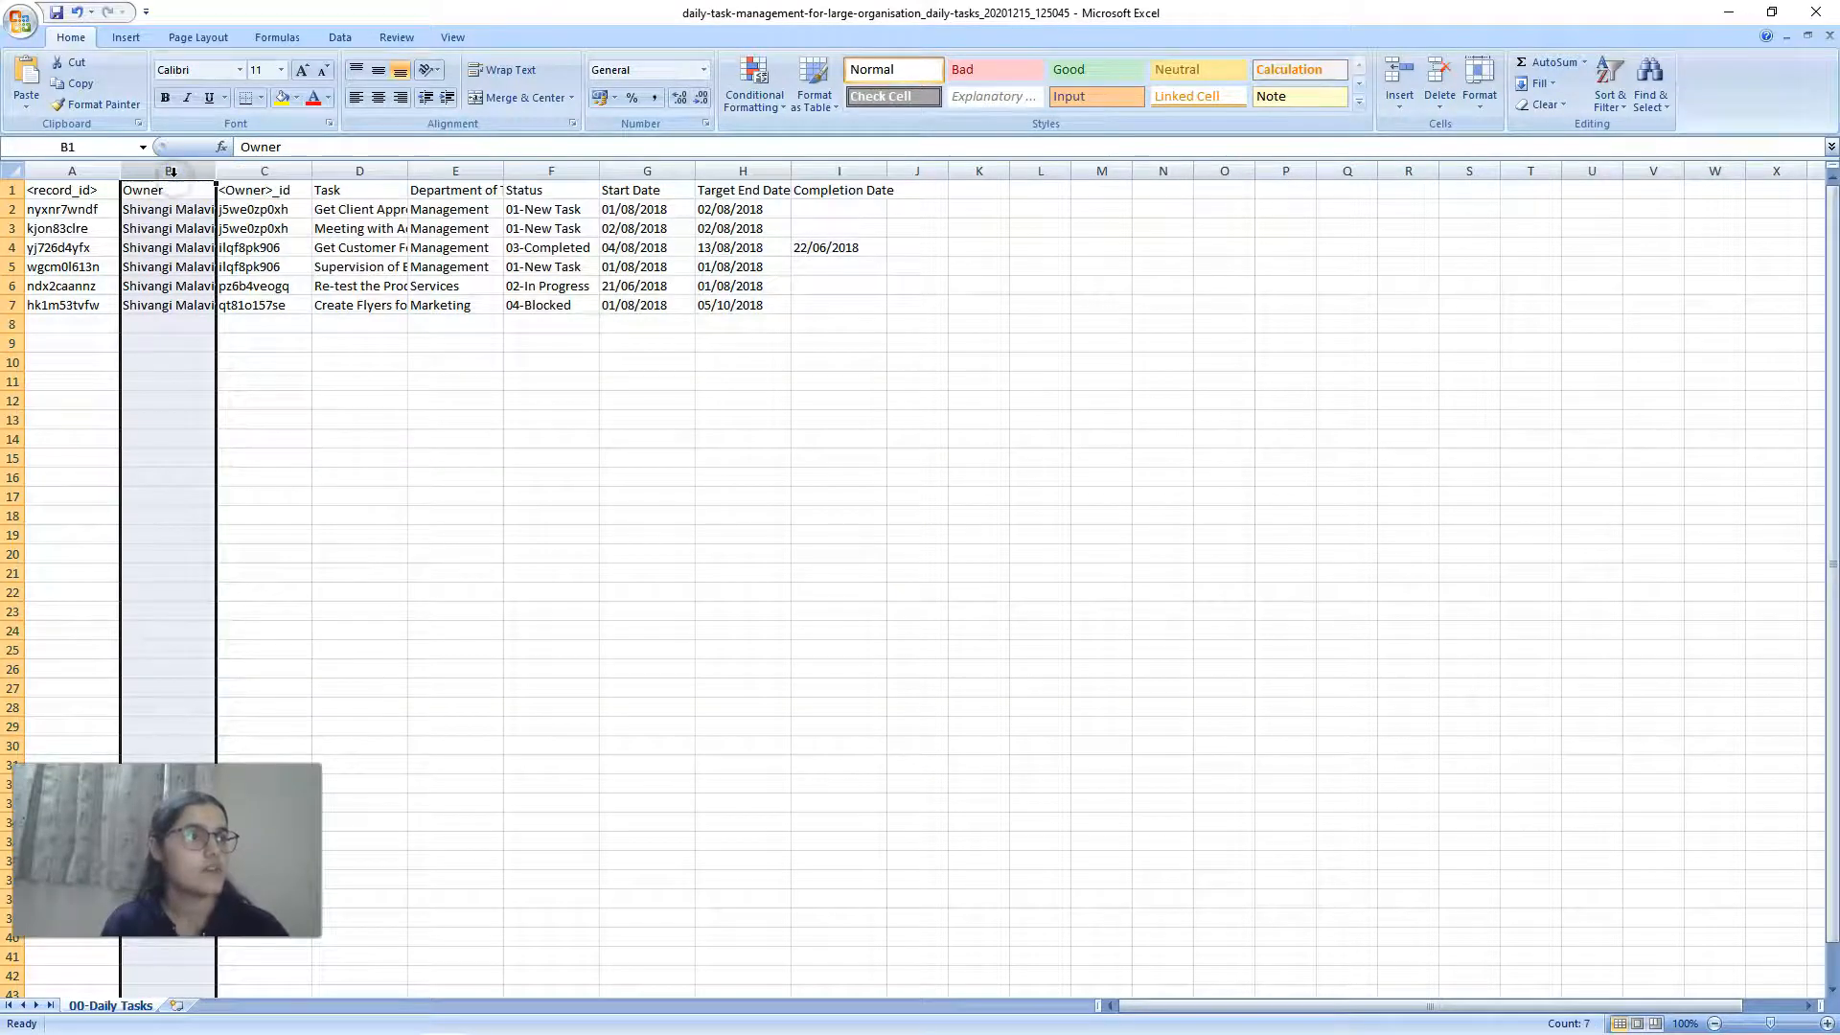
ctrl+click(232, 170)
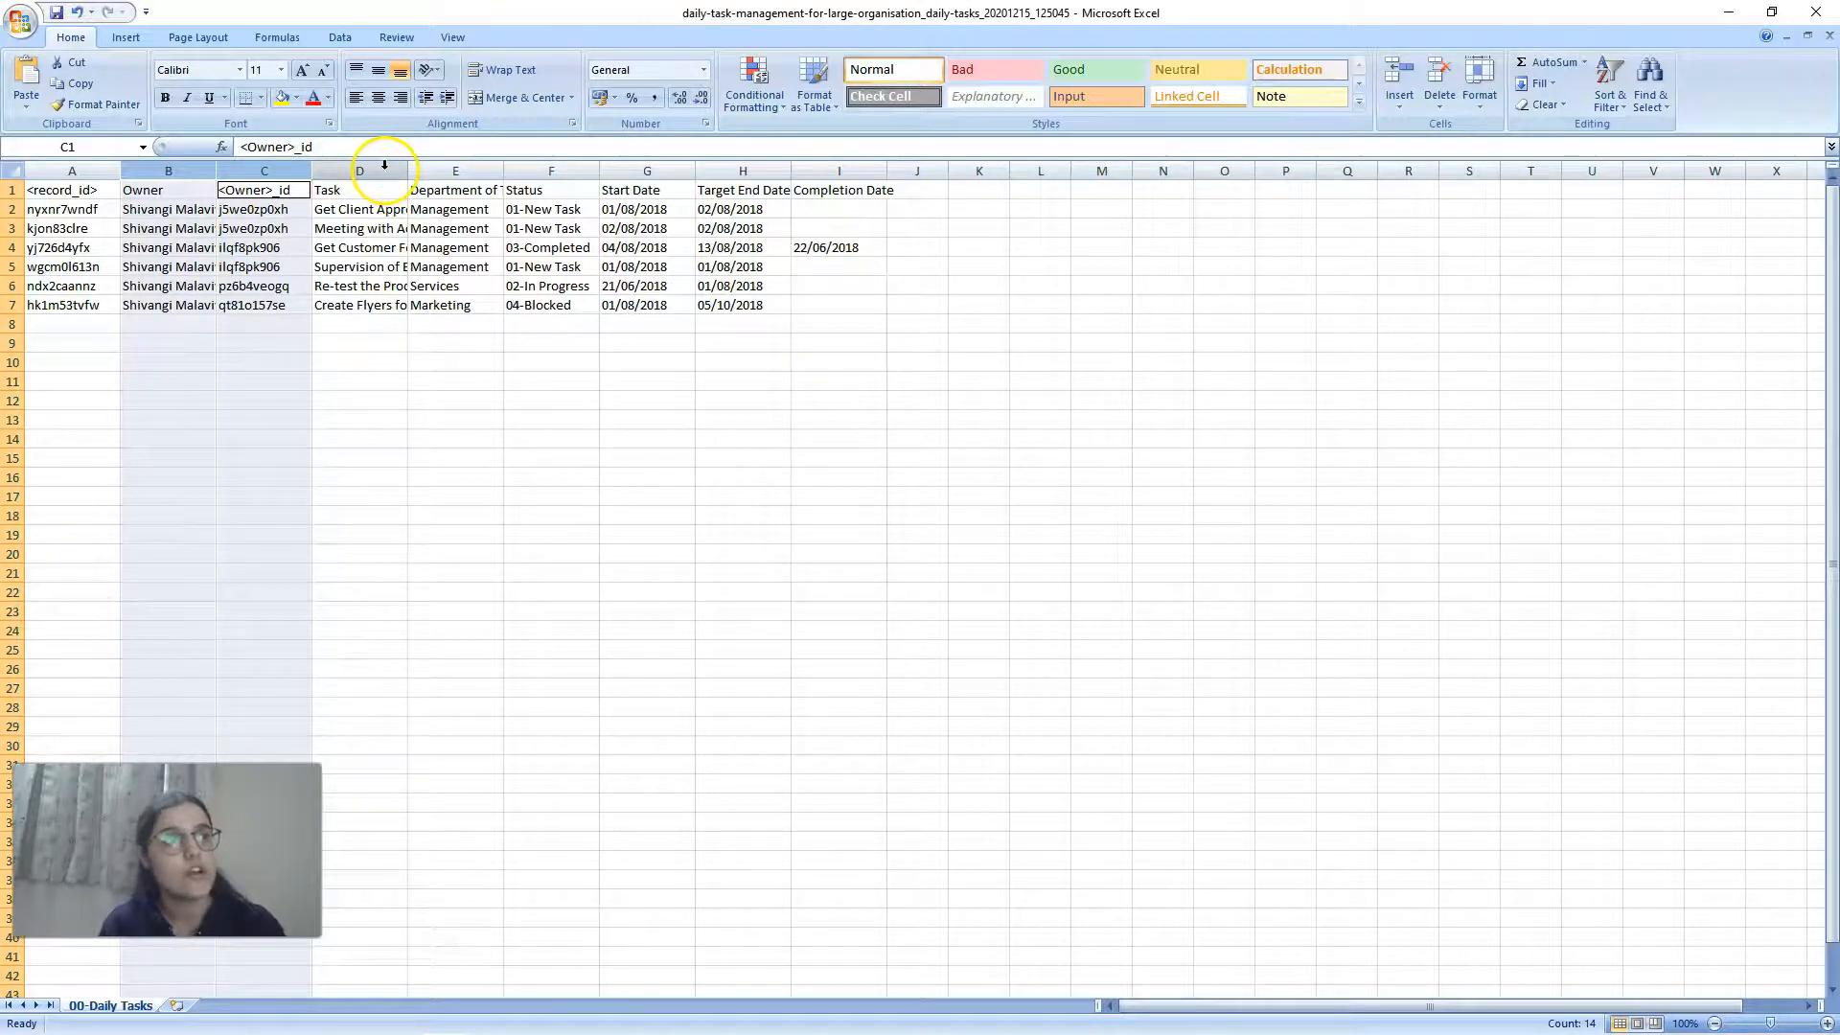
ctrl+click(457, 161)
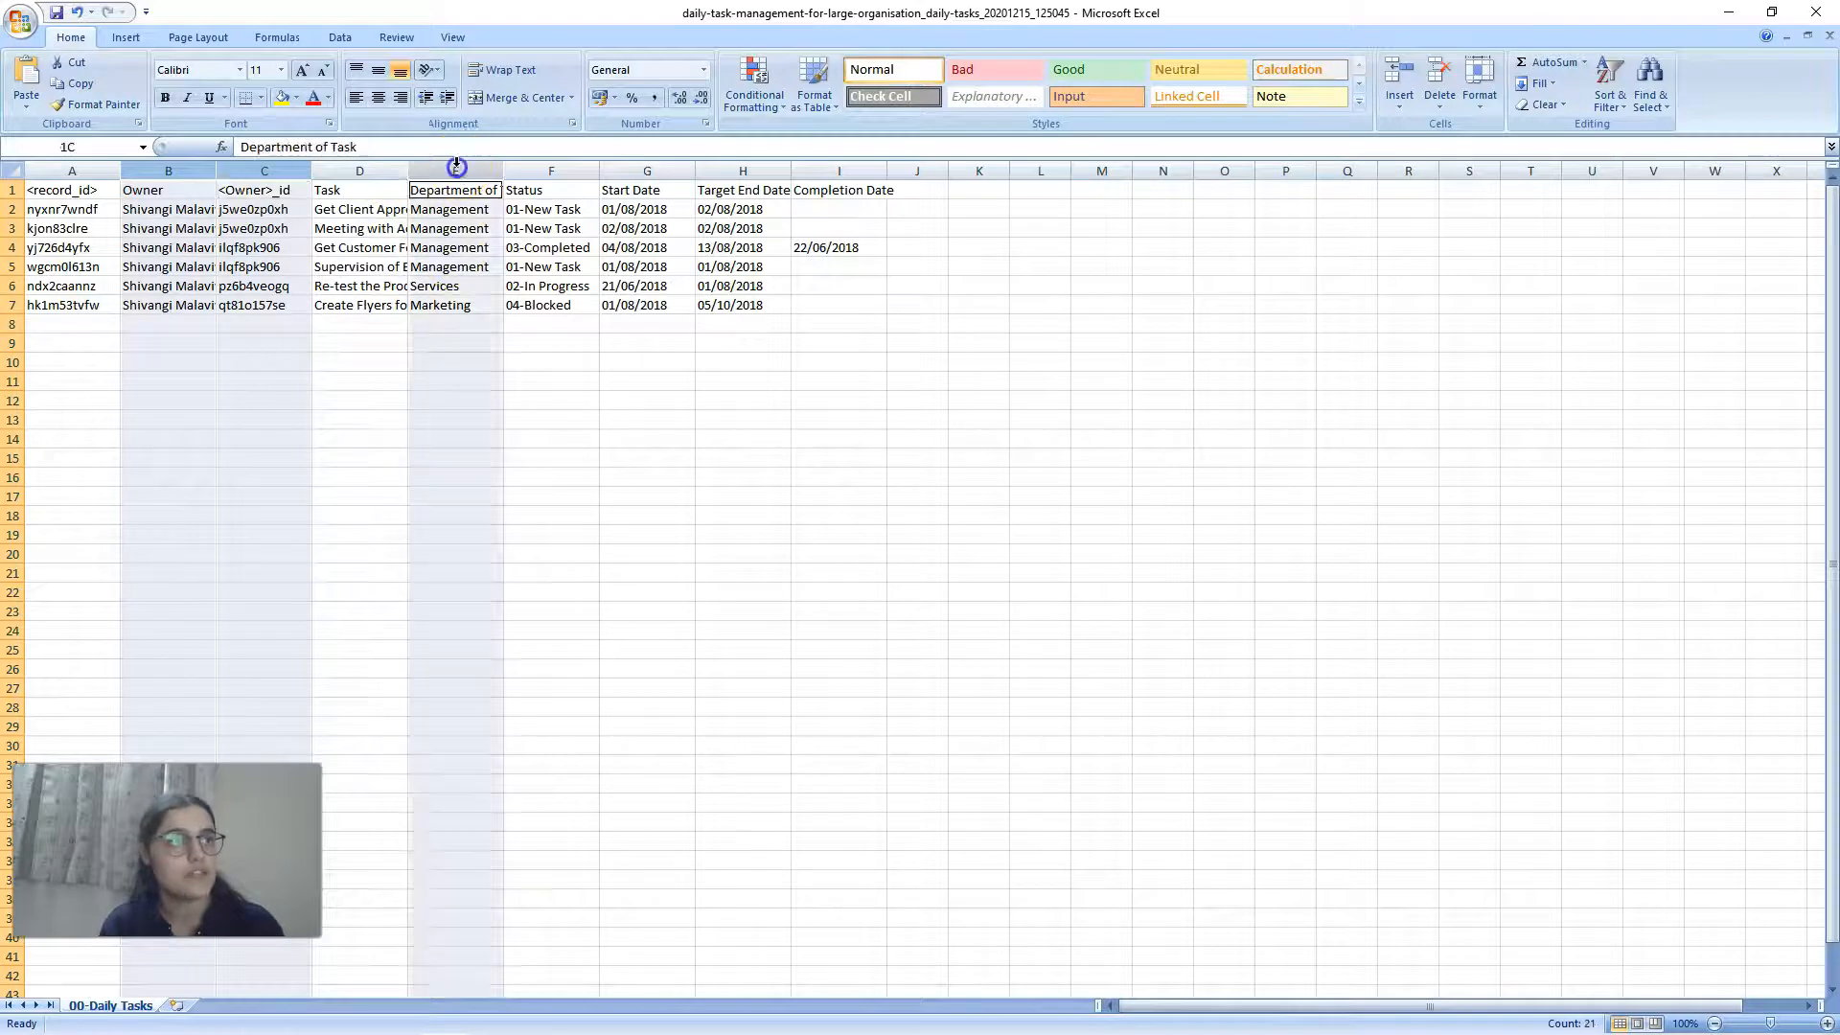
ctrl+click(618, 171)
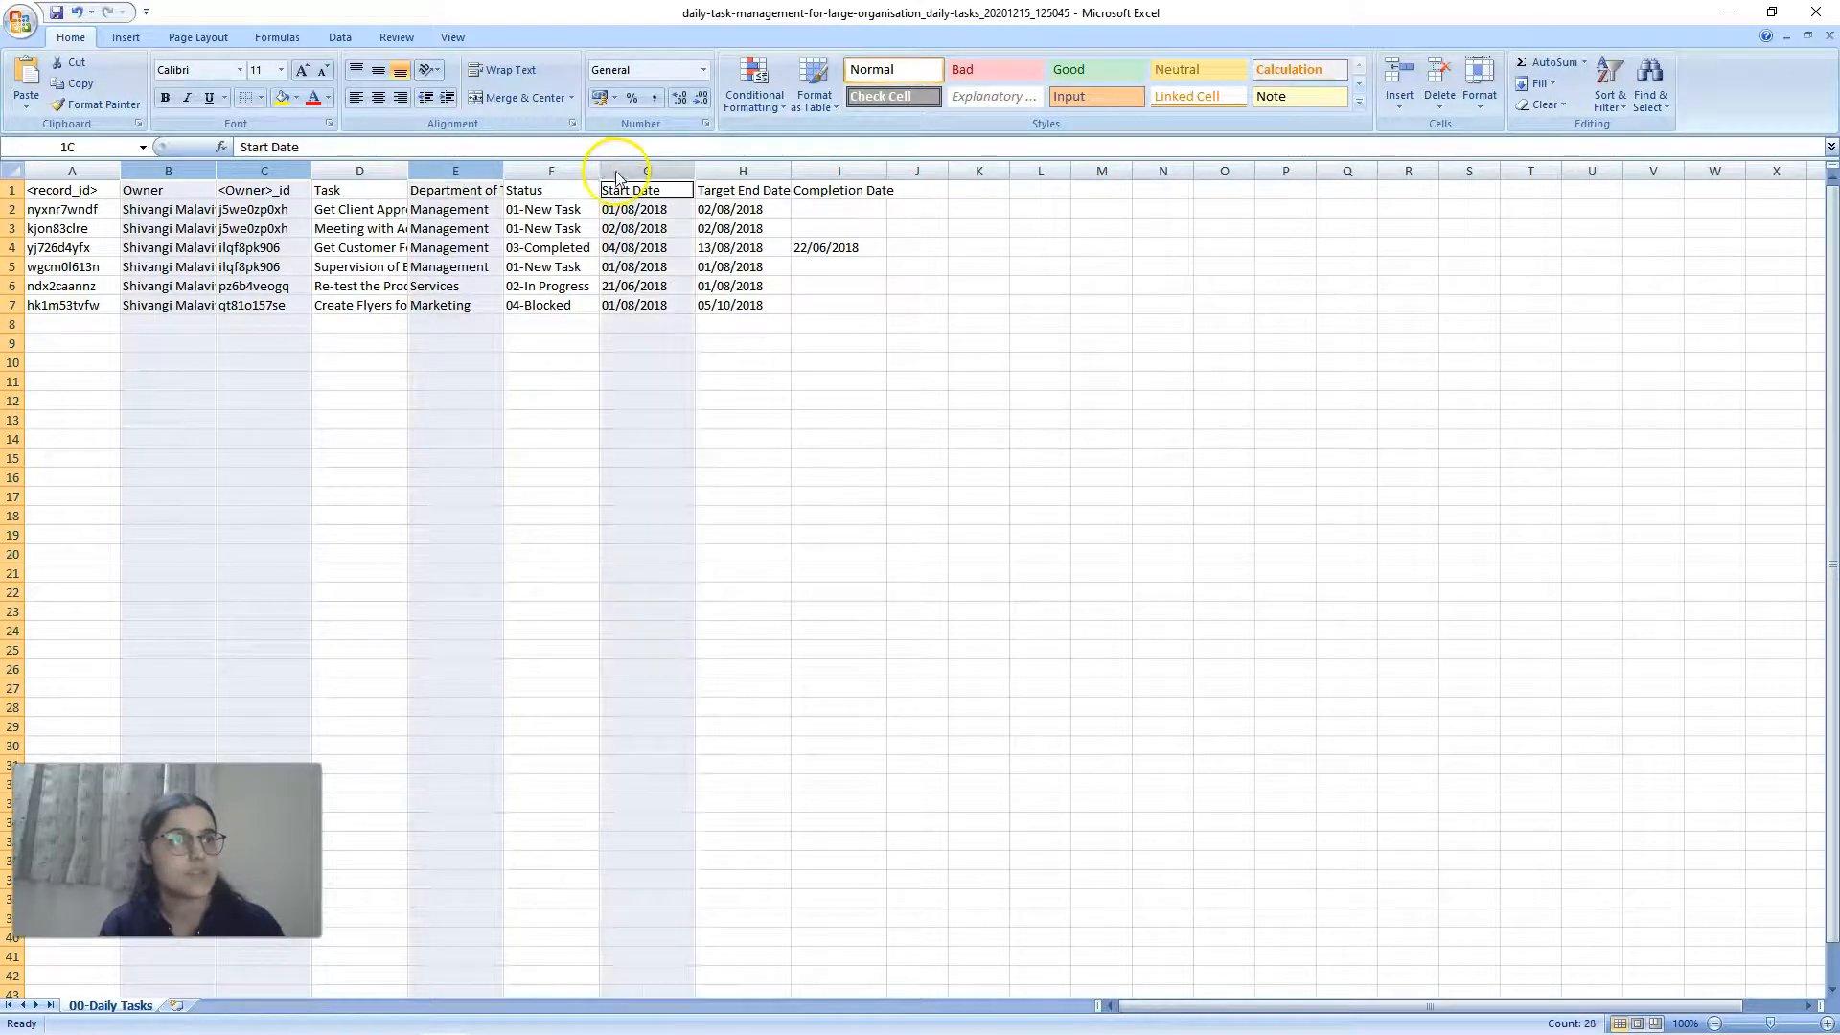
ctrl+click(723, 171)
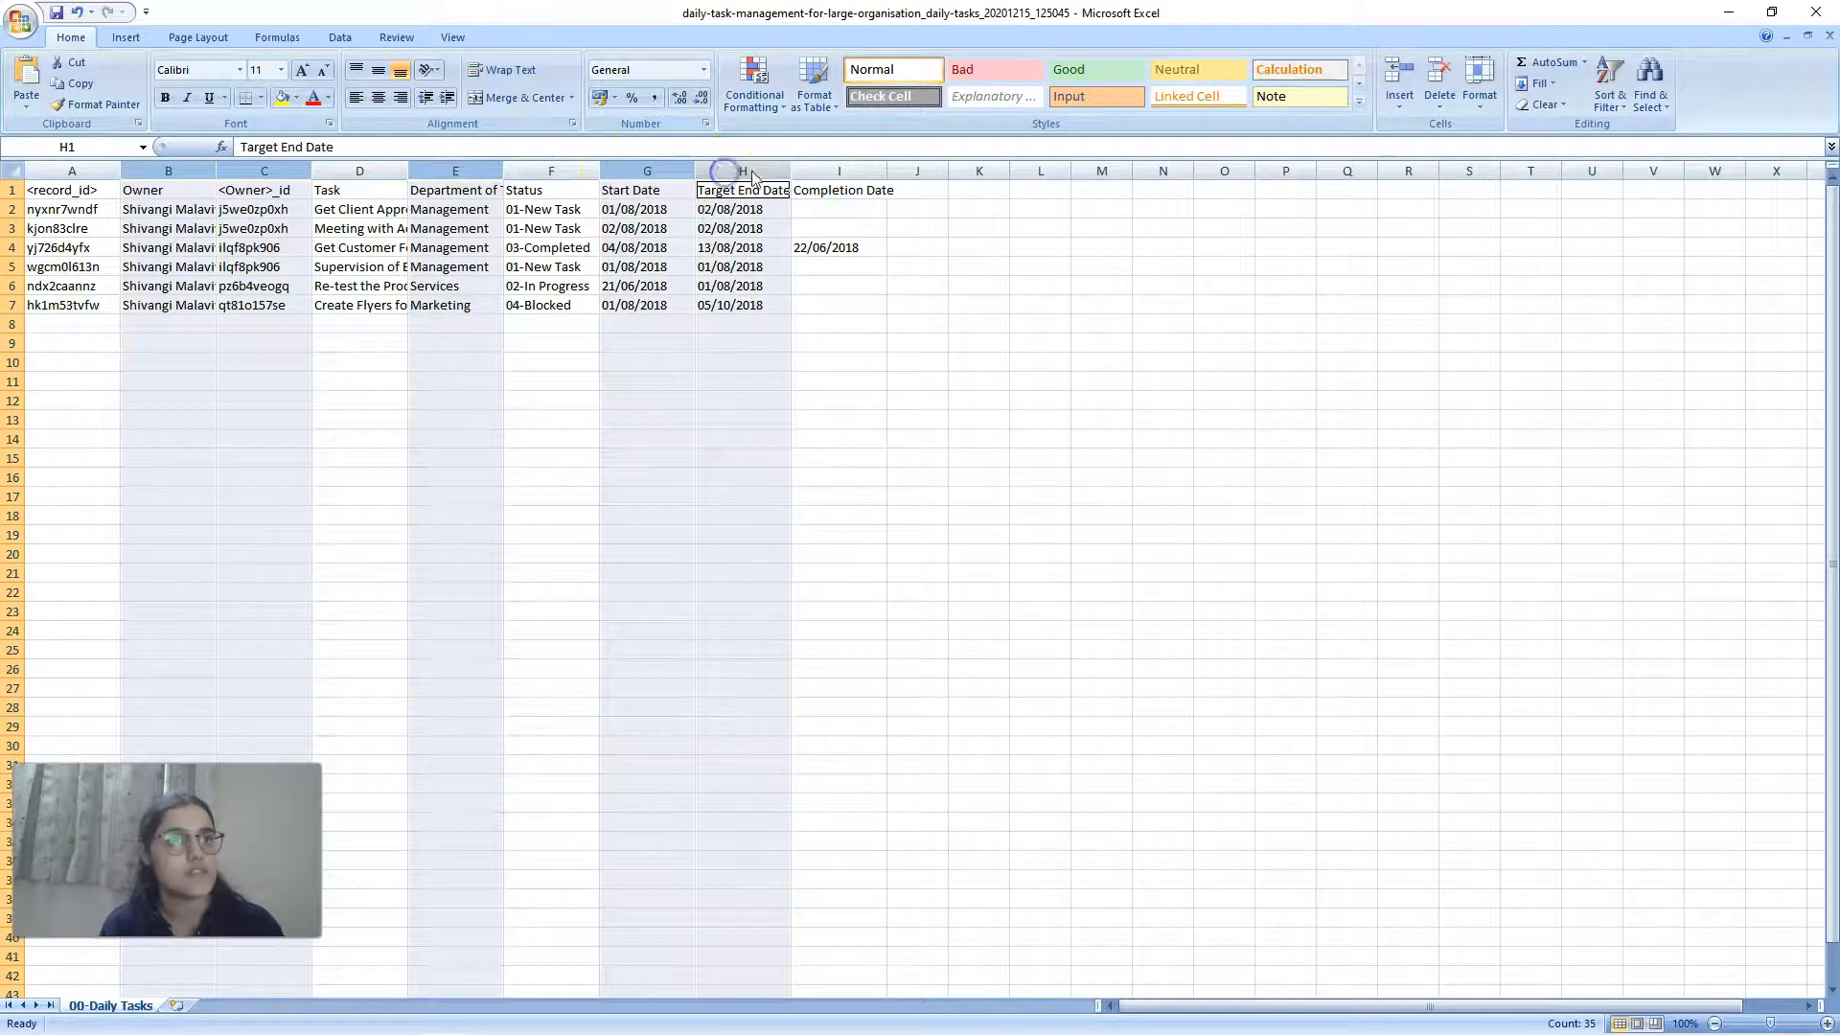
ctrl+click(834, 170)
right_click(834, 163)
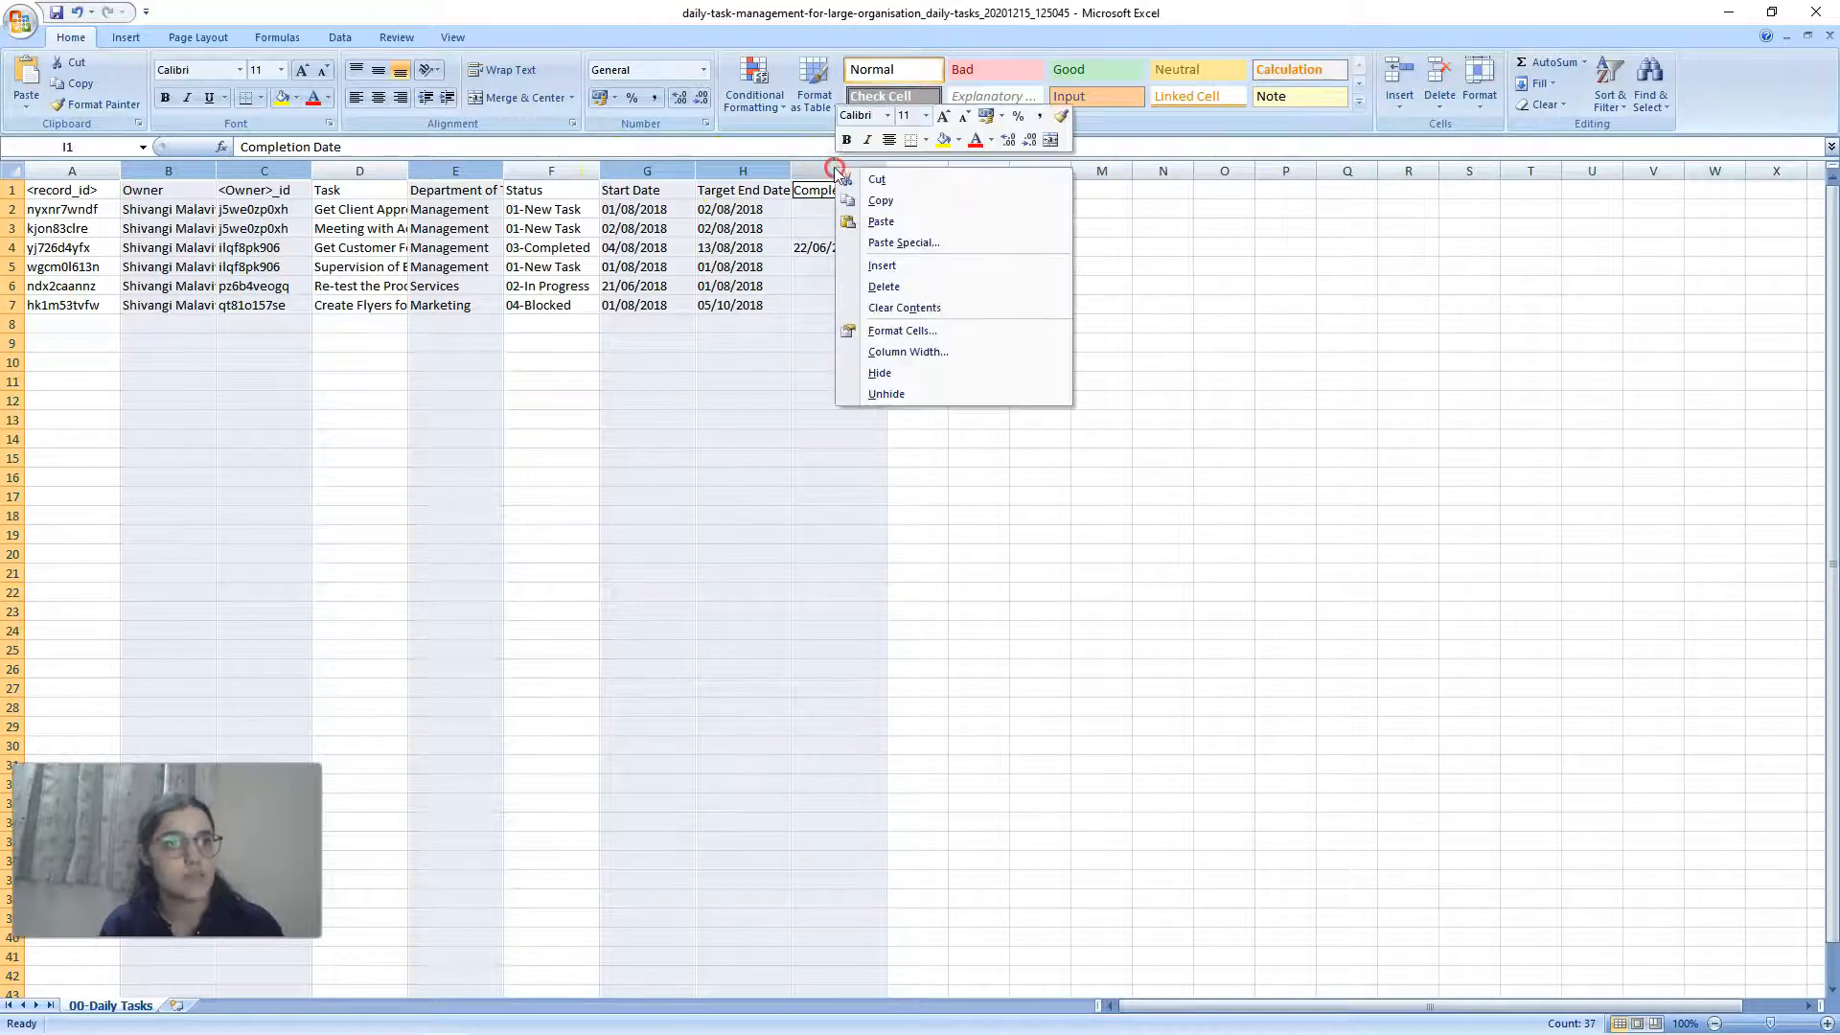
click(882, 285)
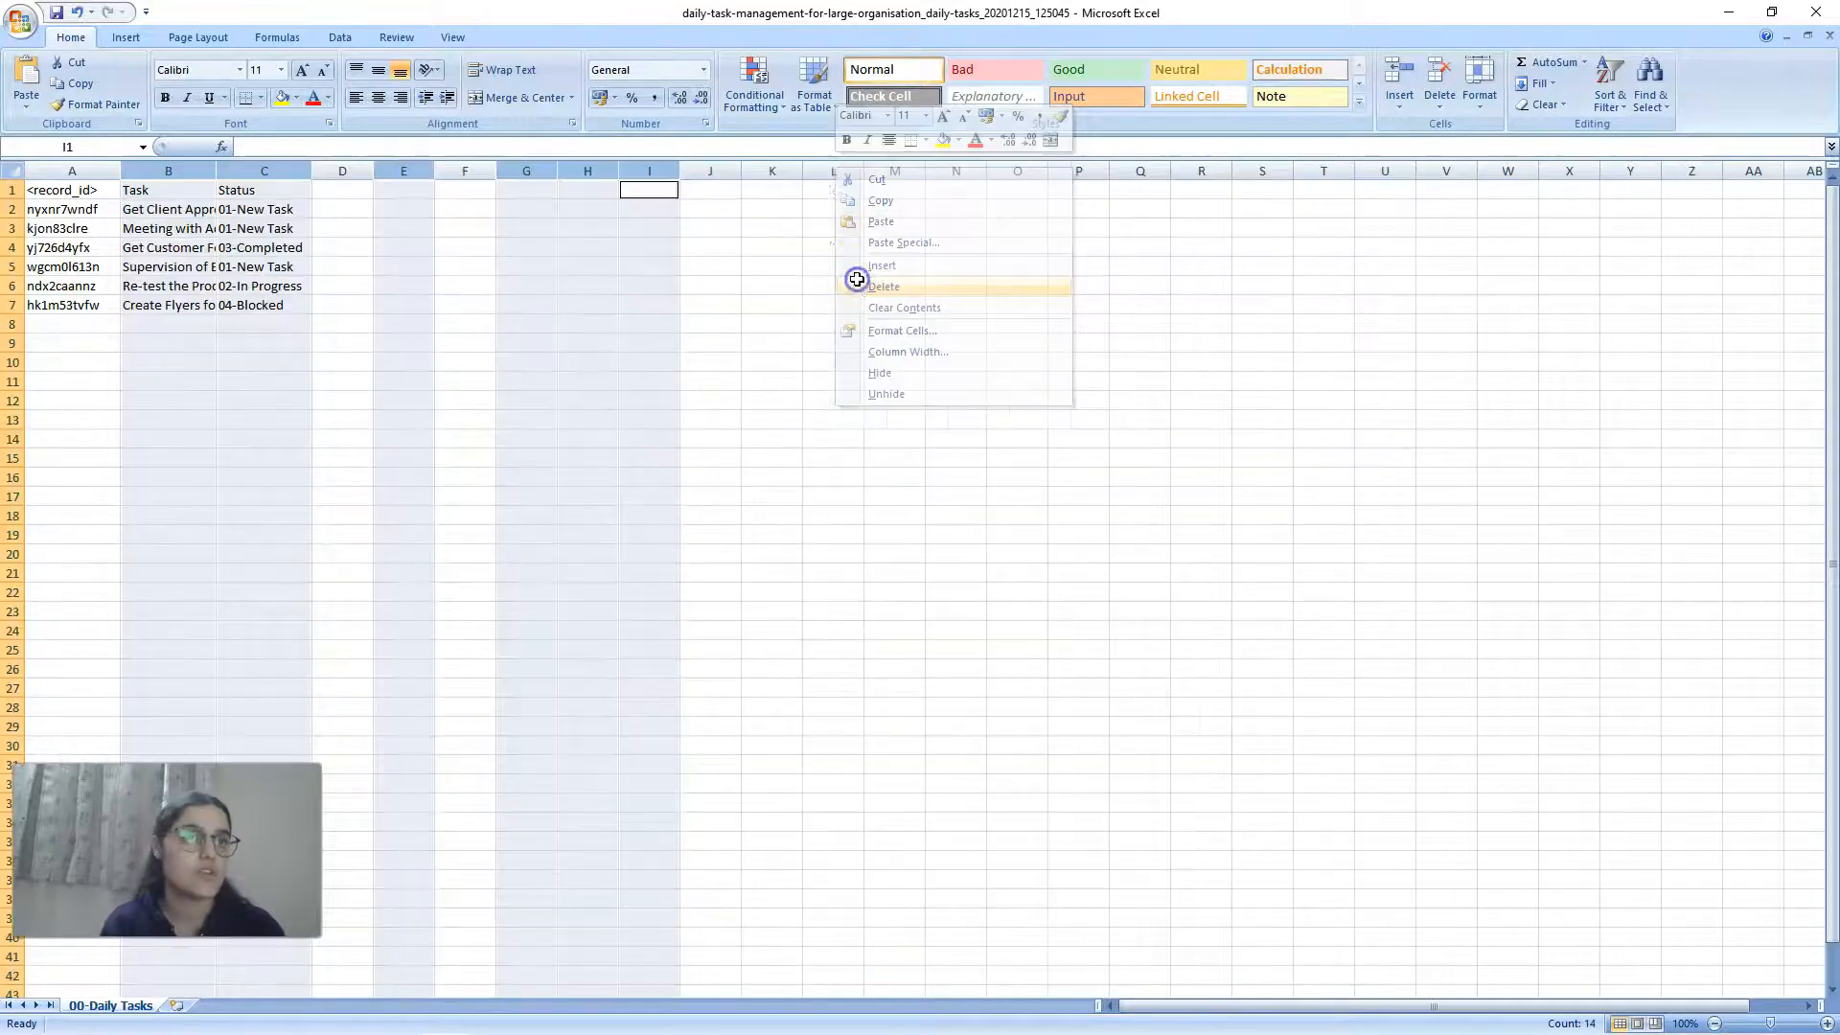
Step: Widen the remaining <record_id>, Task and Status columns so their contents are easier to read
click(470, 285)
click(58, 190)
drag(72, 171, 547, 176)
click(624, 278)
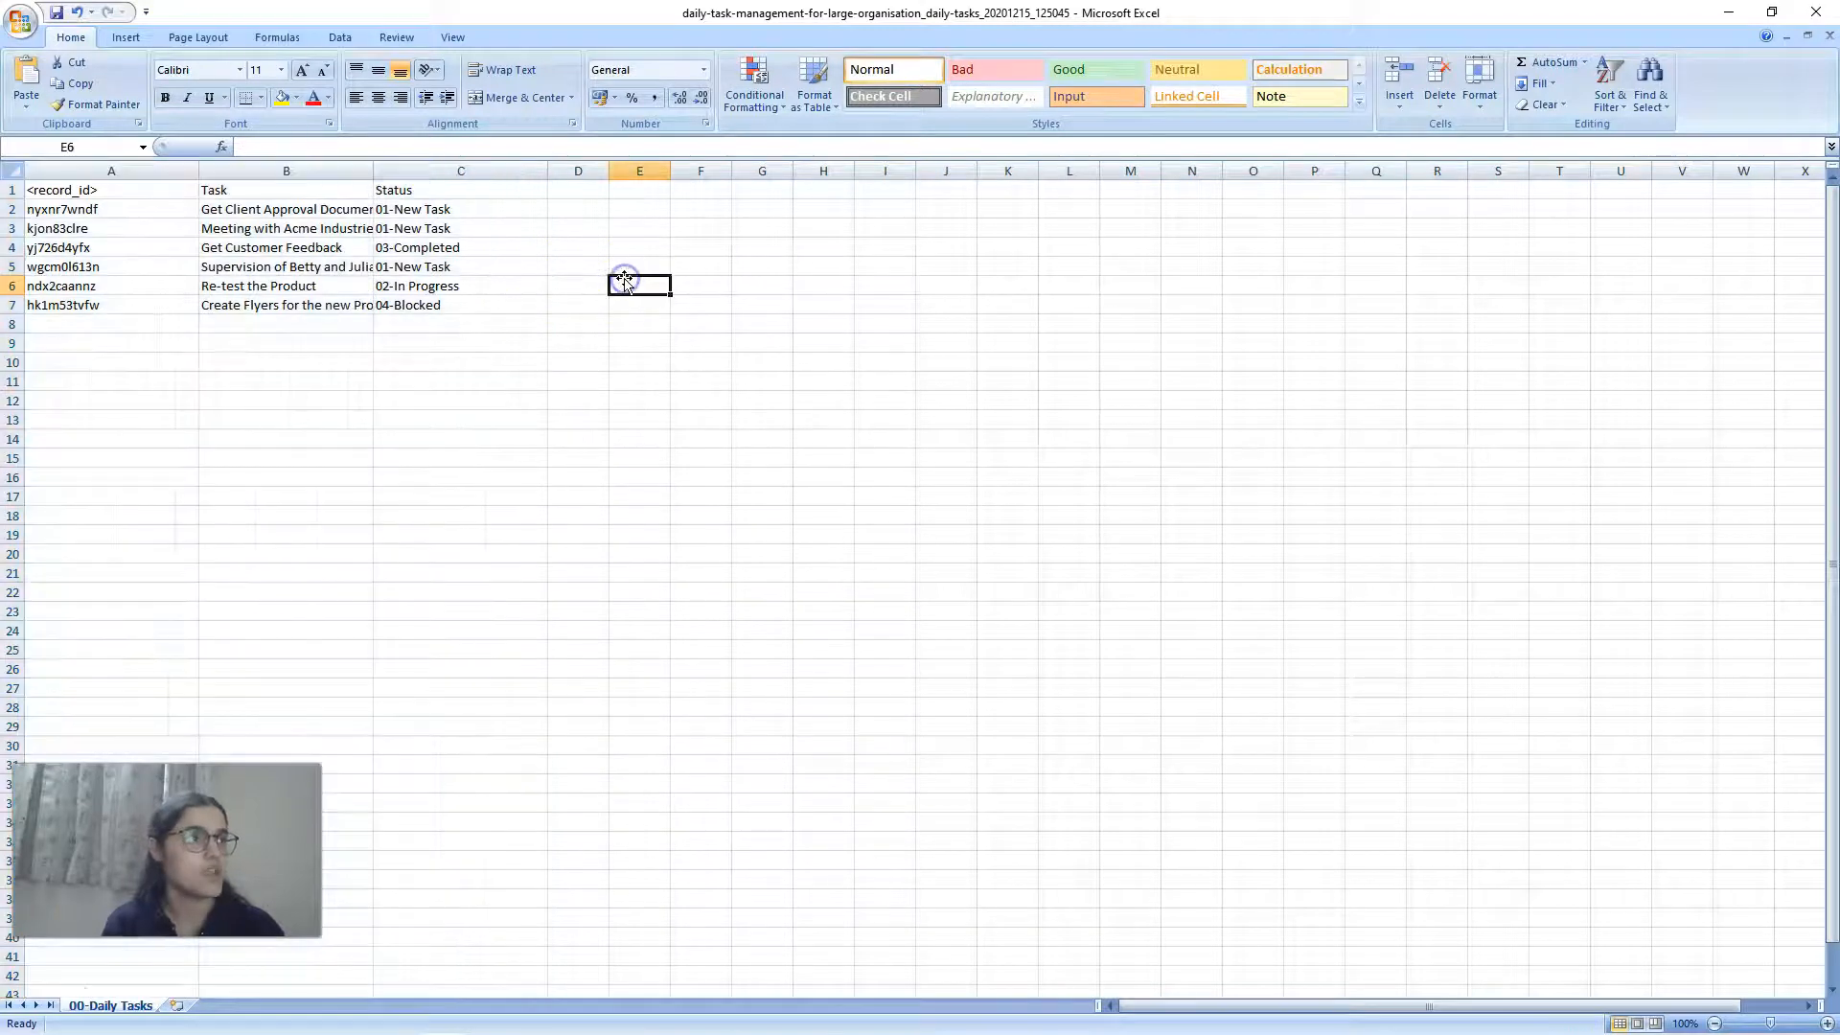
click(111, 168)
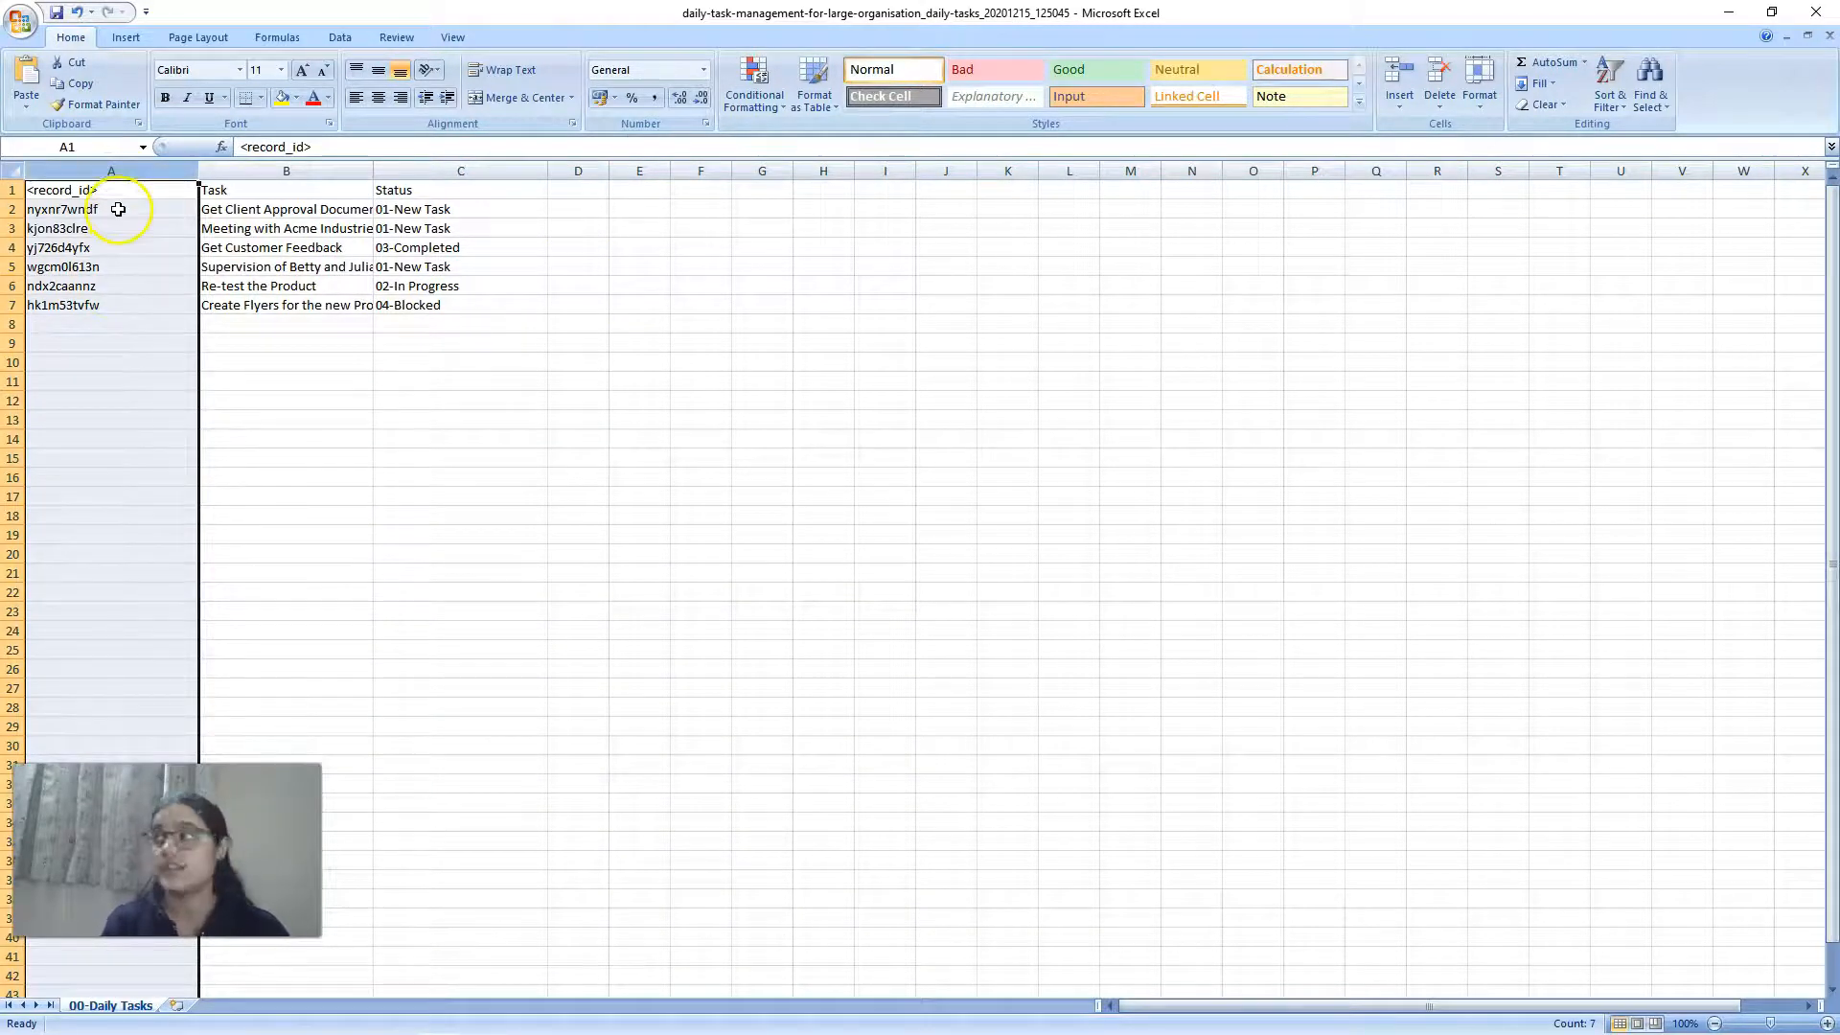
click(250, 321)
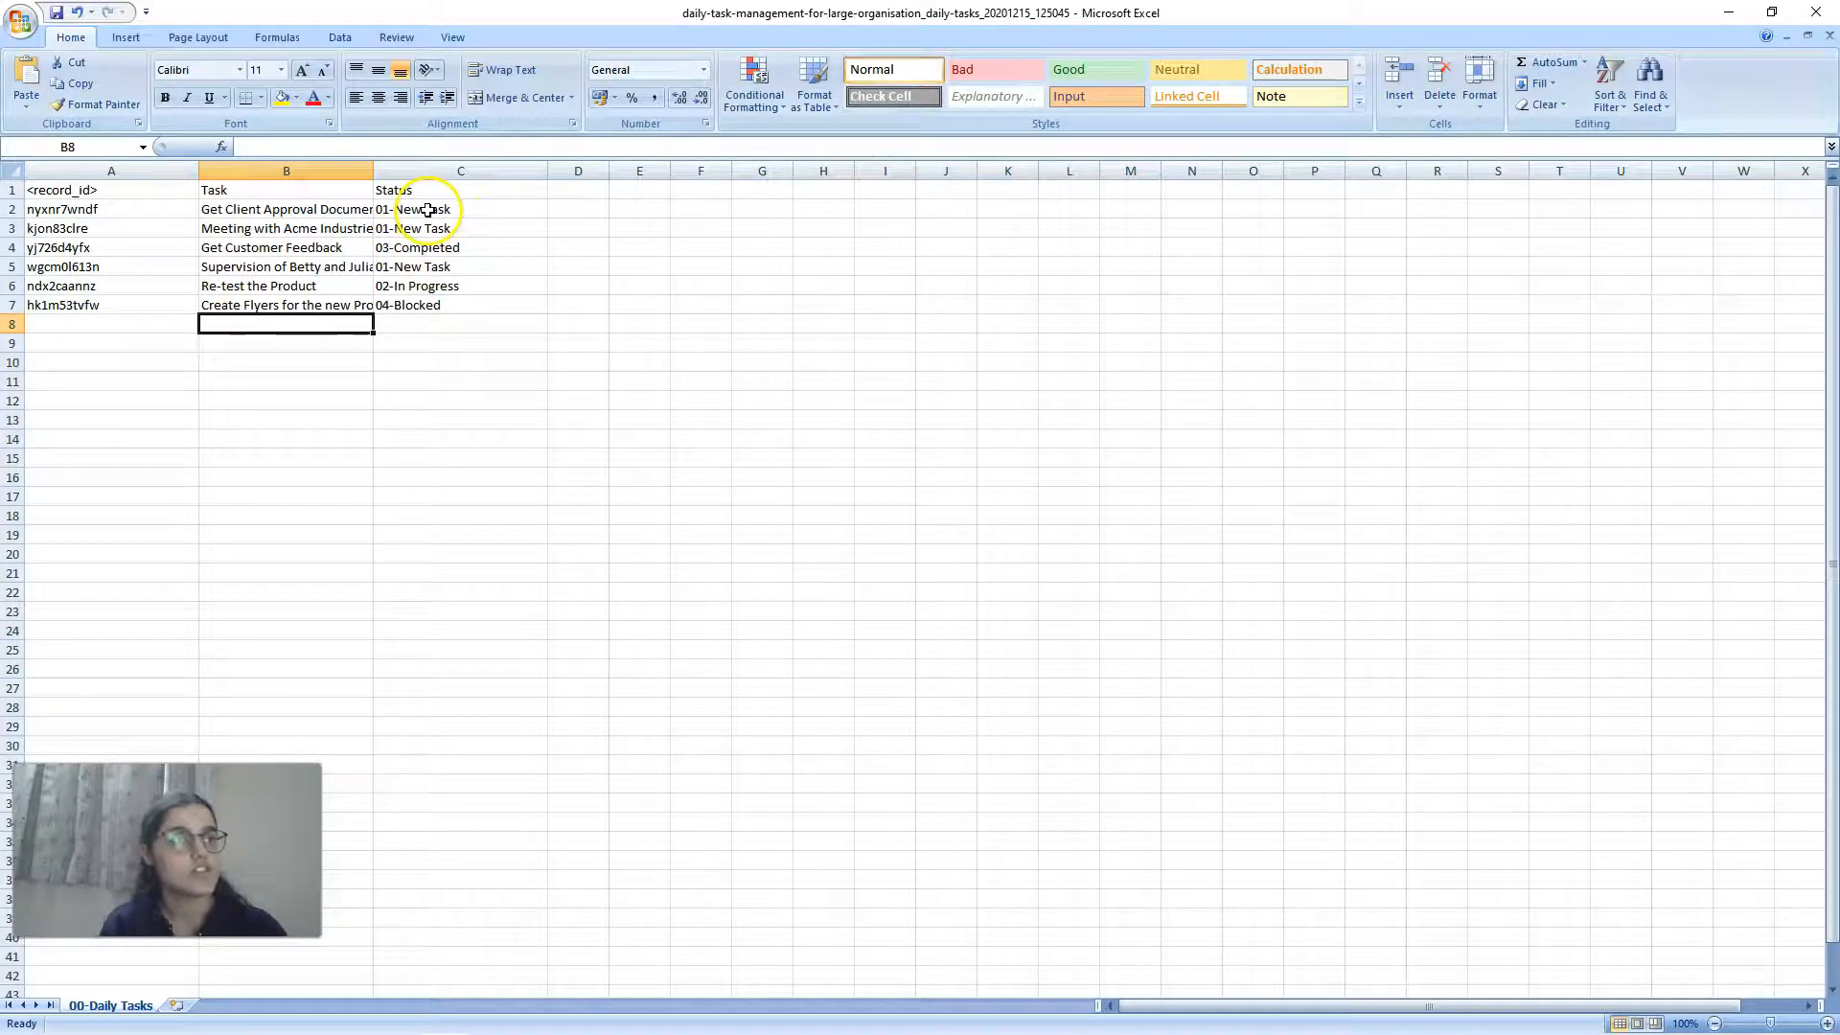
Step: Copy the 03-Completed status from C4 to every task in C2:C7
click(410, 250)
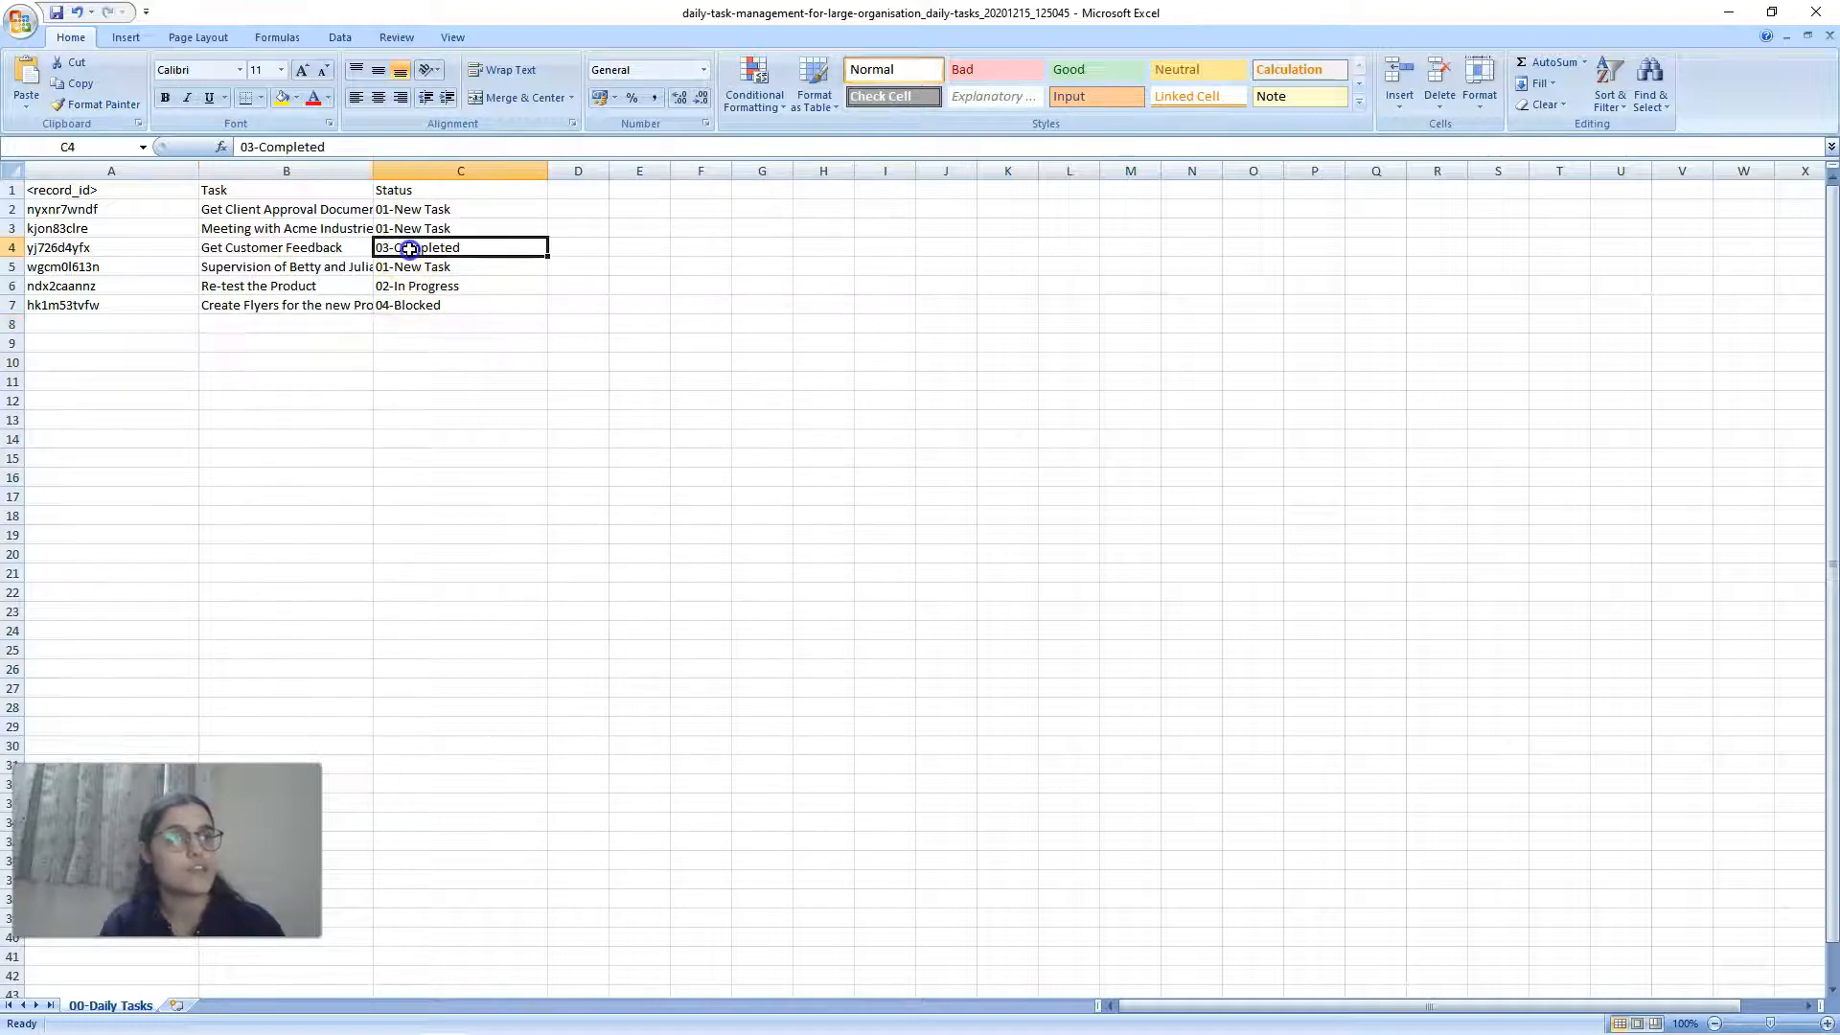
key(ctrl+c)
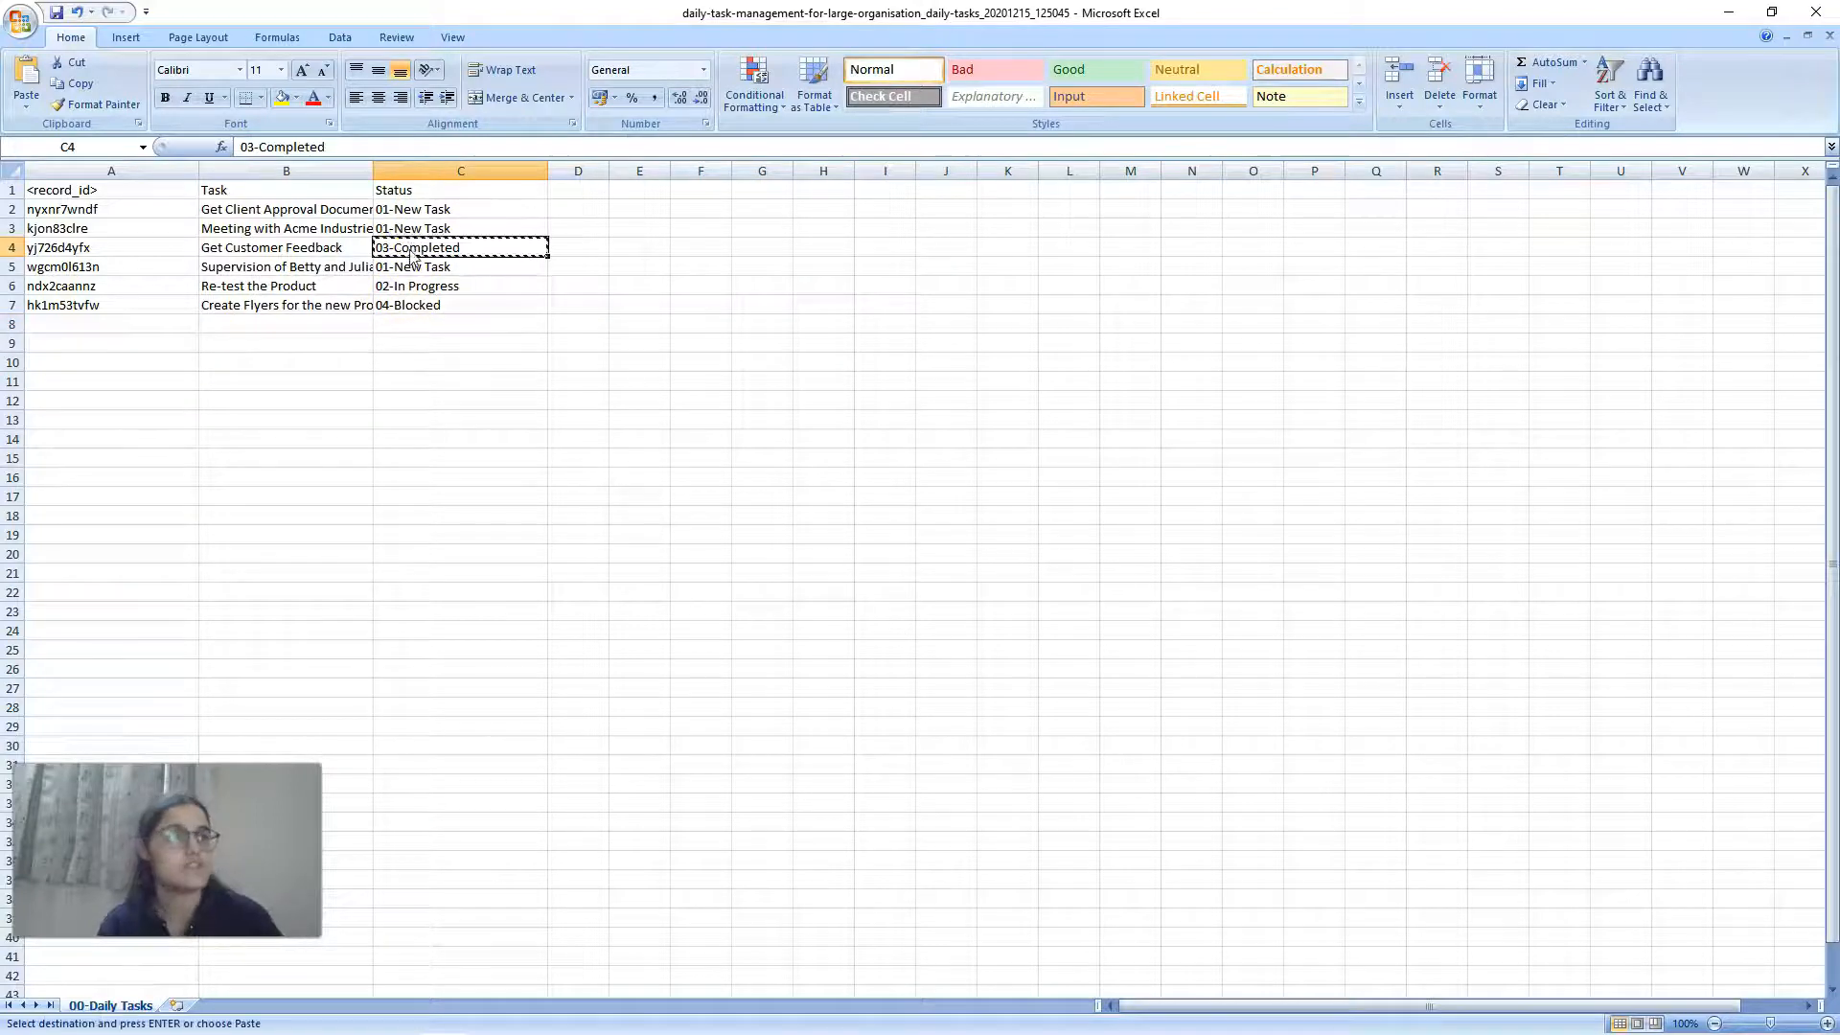
drag(412, 207, 419, 305)
key(ctrl+v)
click(415, 359)
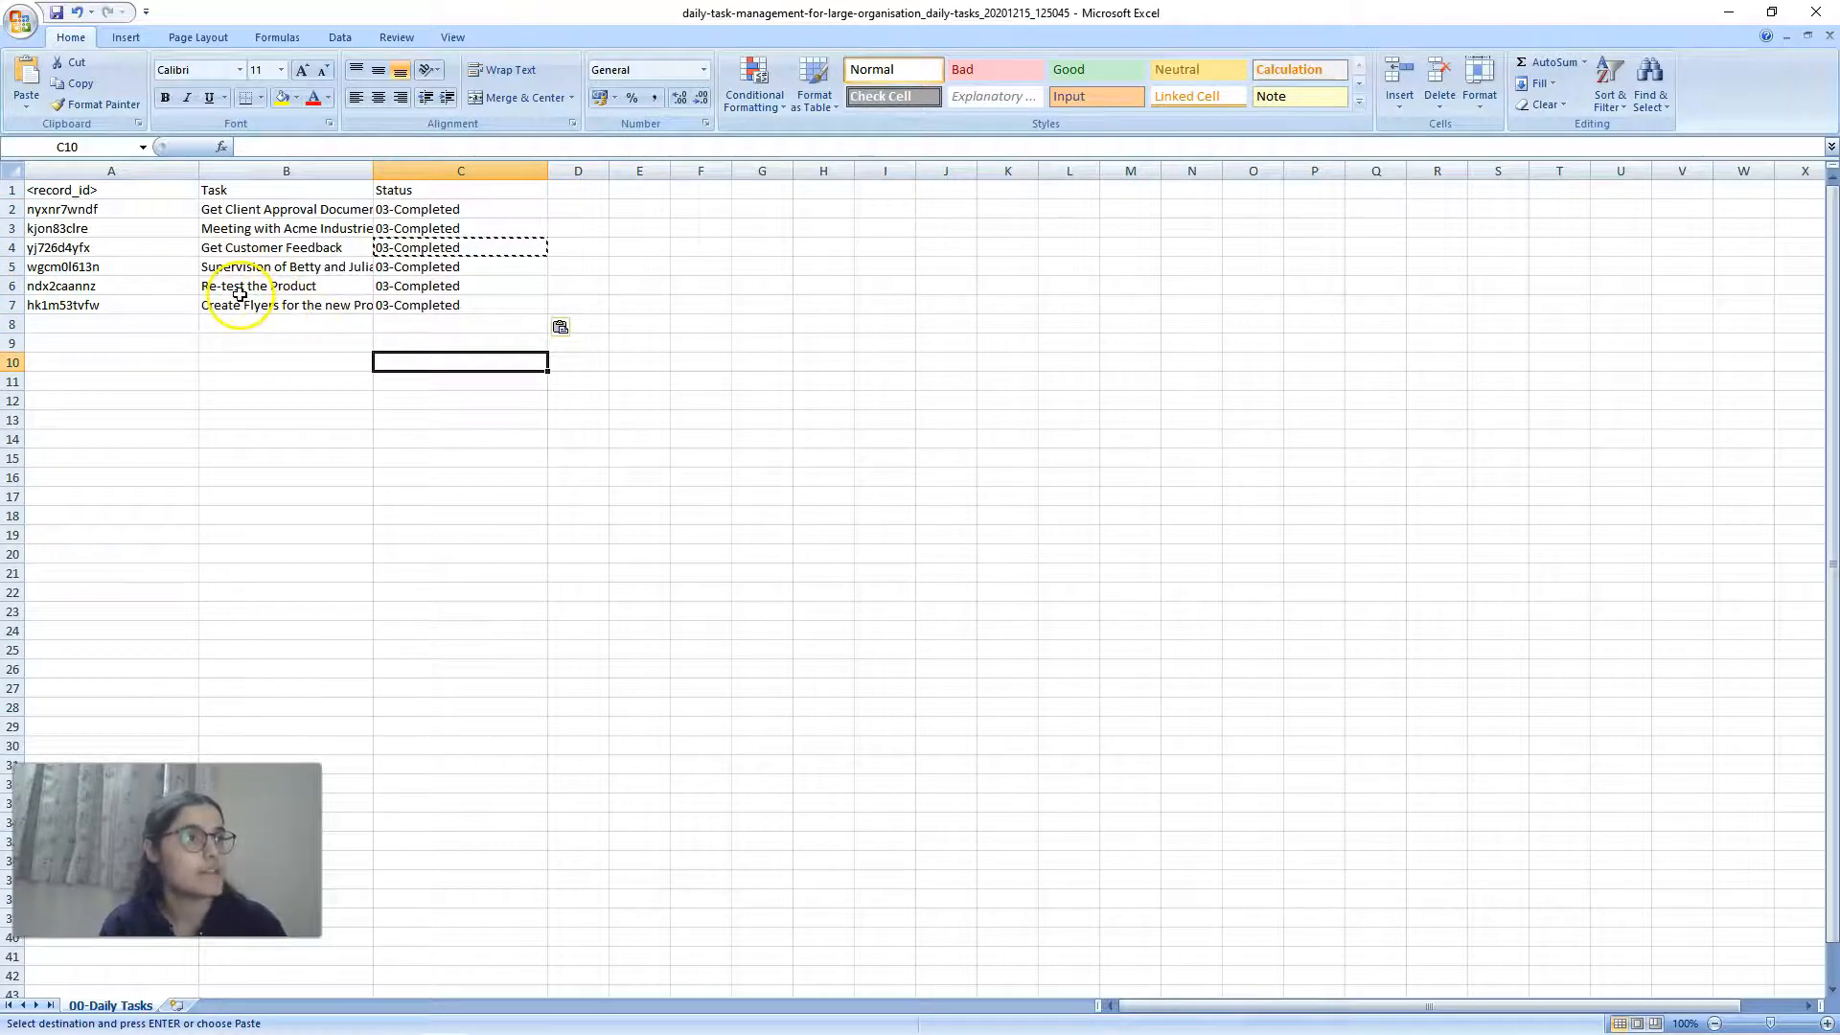
Step: Prefix the Get Customer Feedback task with "DONE" and the Get Client Approval Document task with "LOW PRIORITY -"
double_click(245, 249)
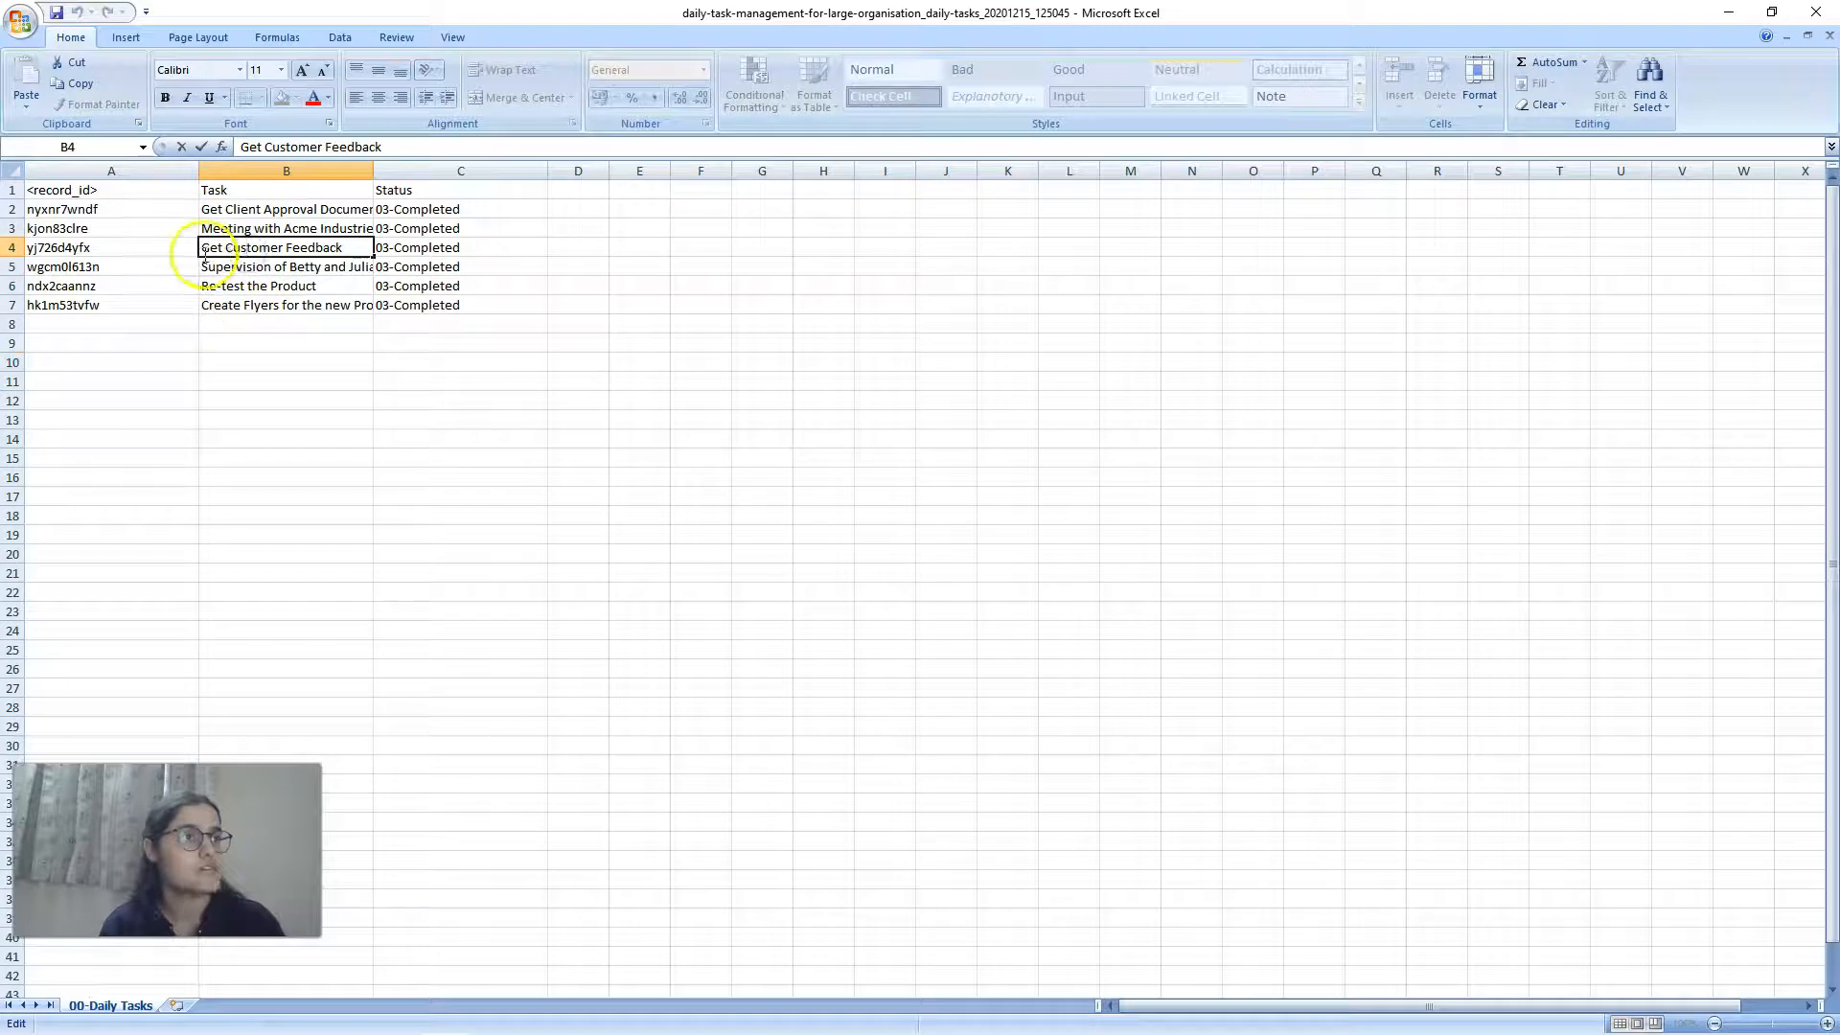
click(203, 248)
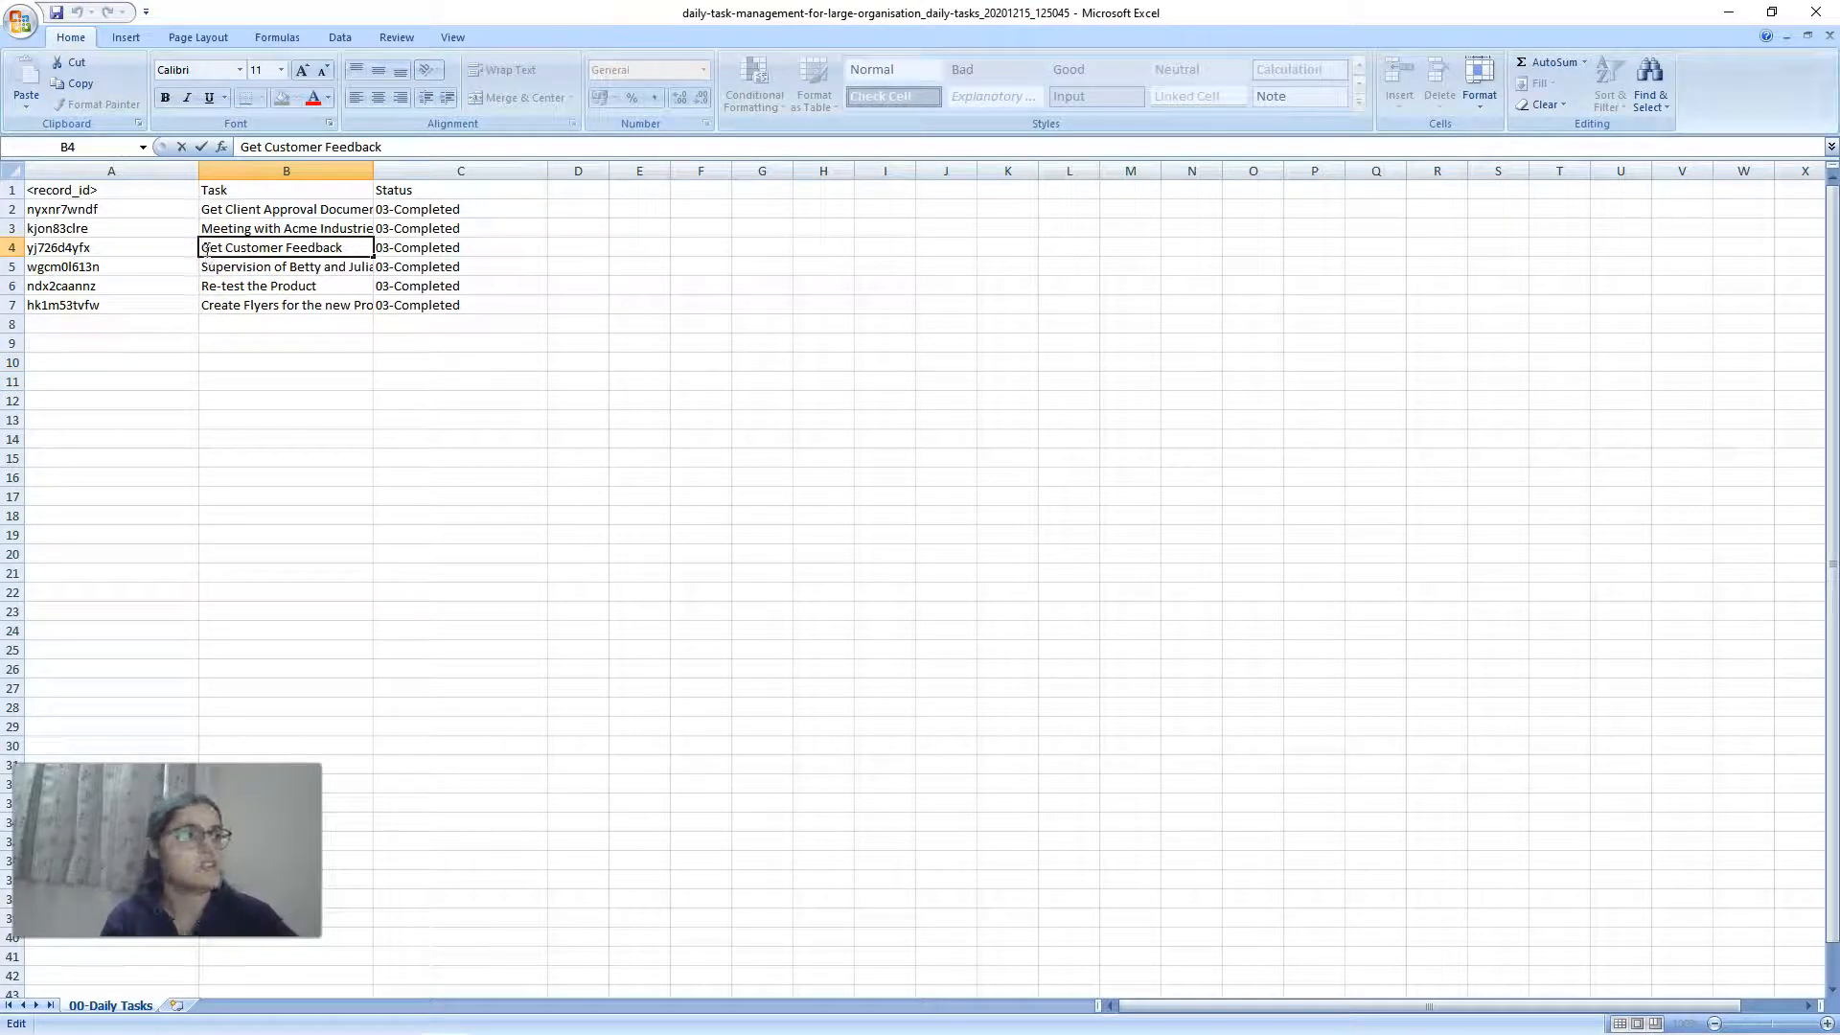
text(DONE)
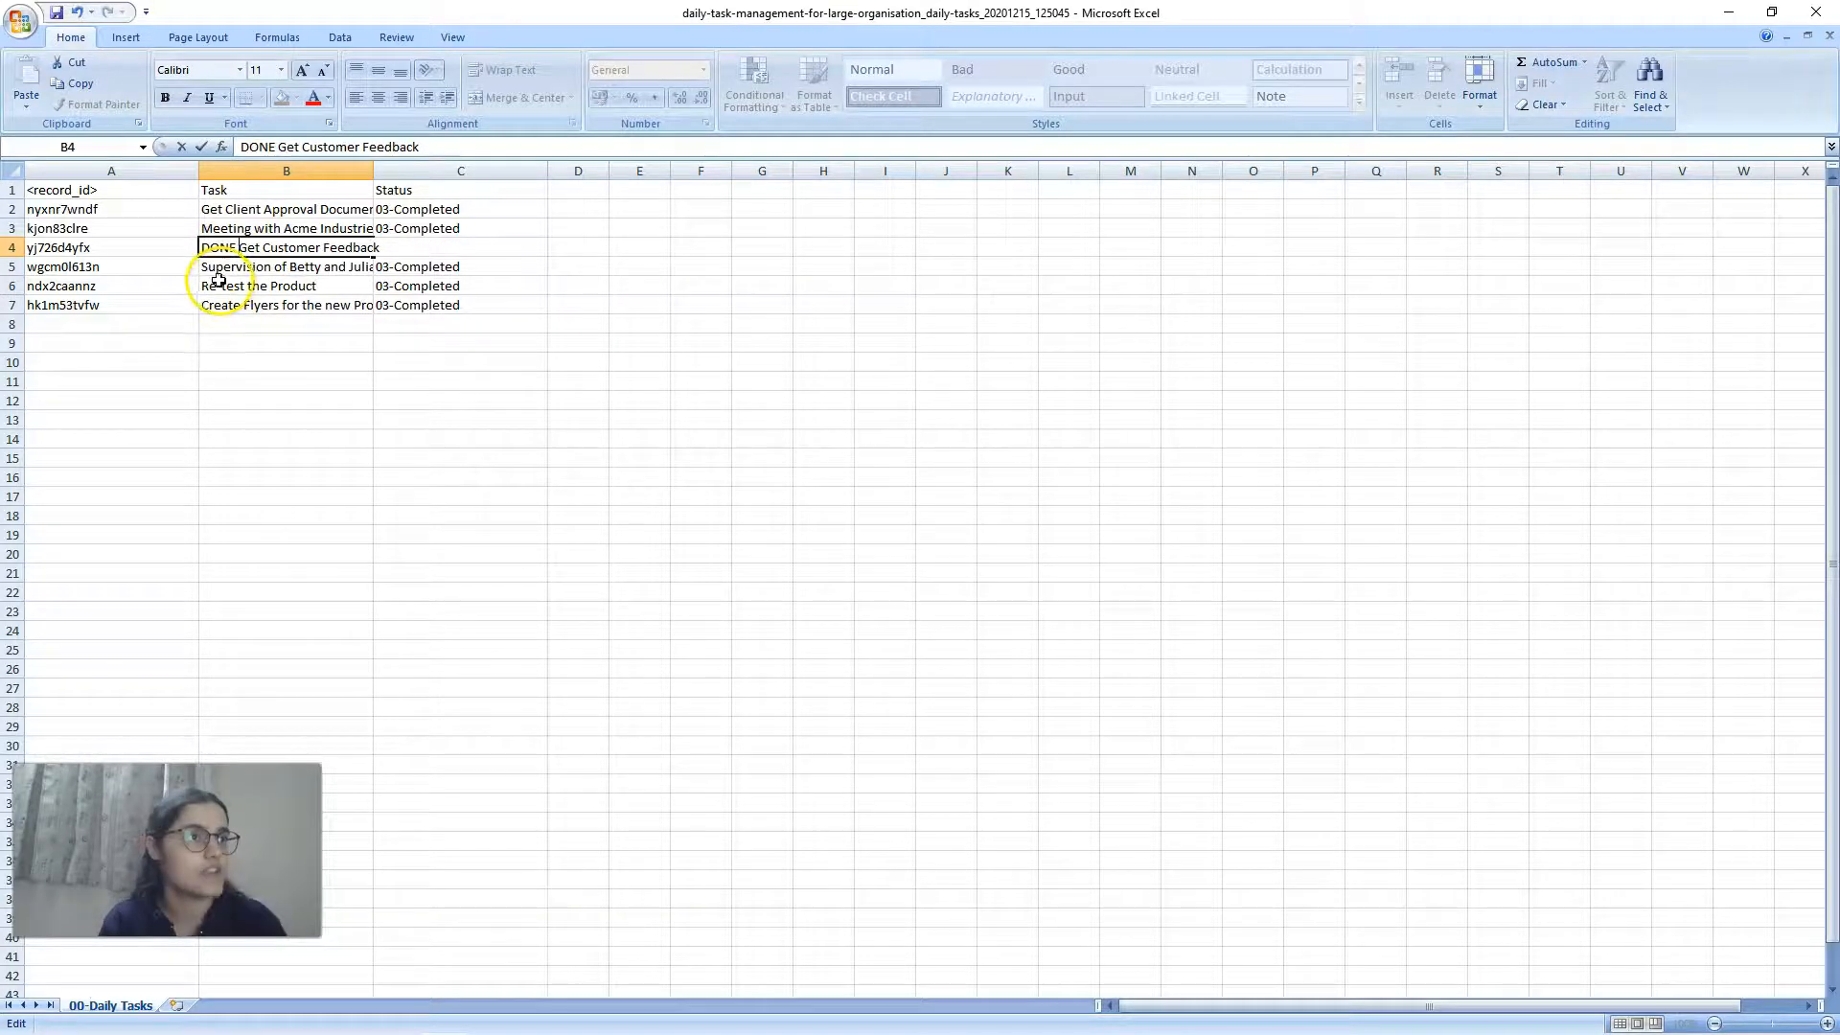
double_click(205, 212)
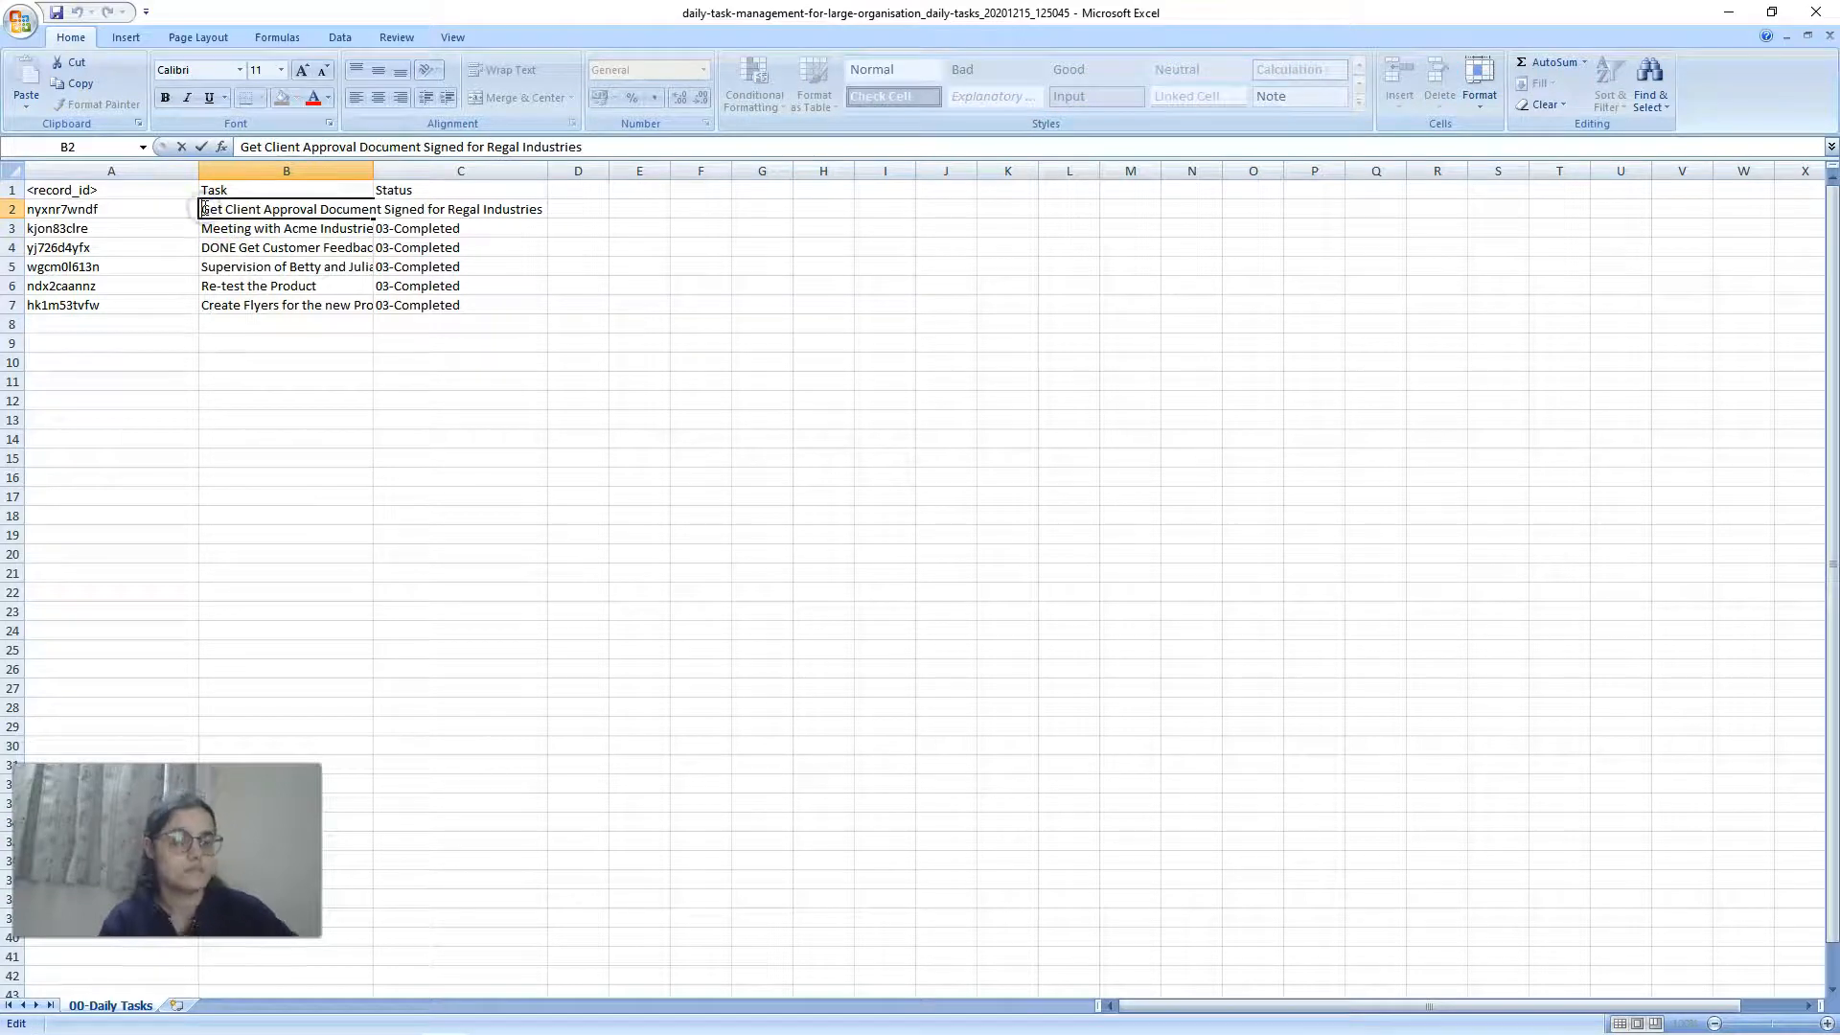
text(LOW PRIORITY -)
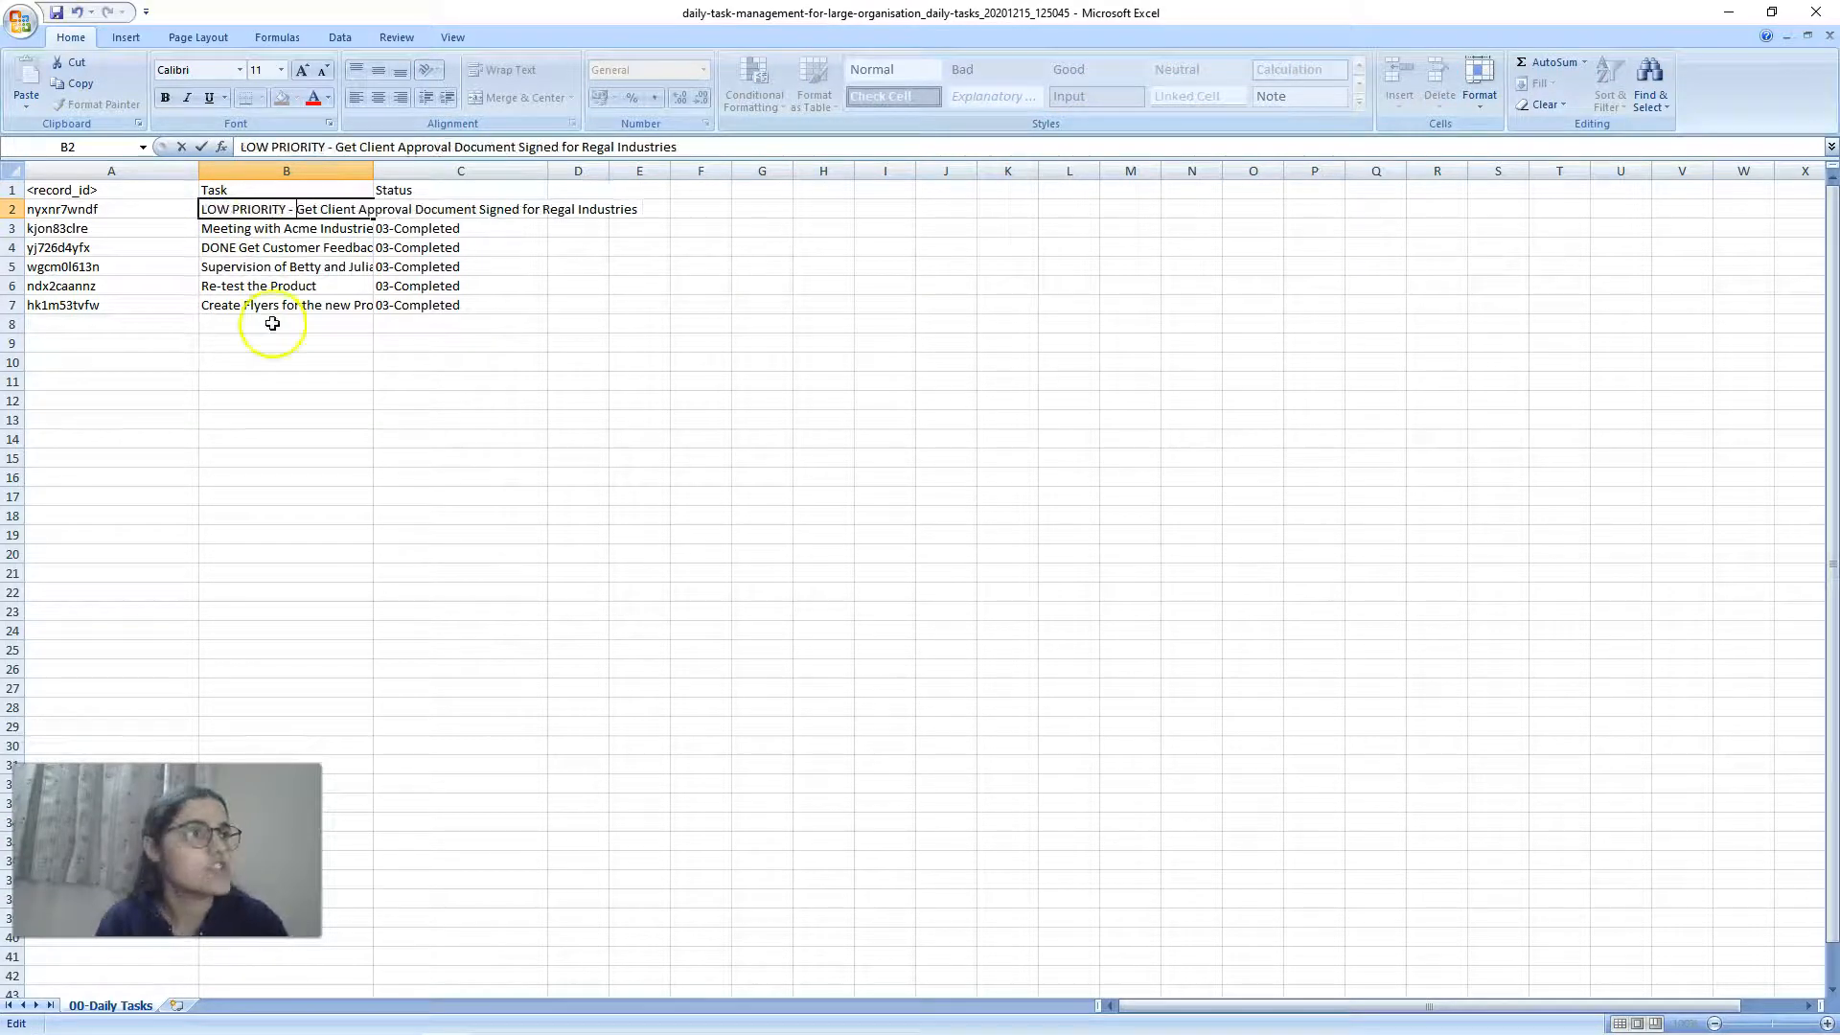
click(321, 404)
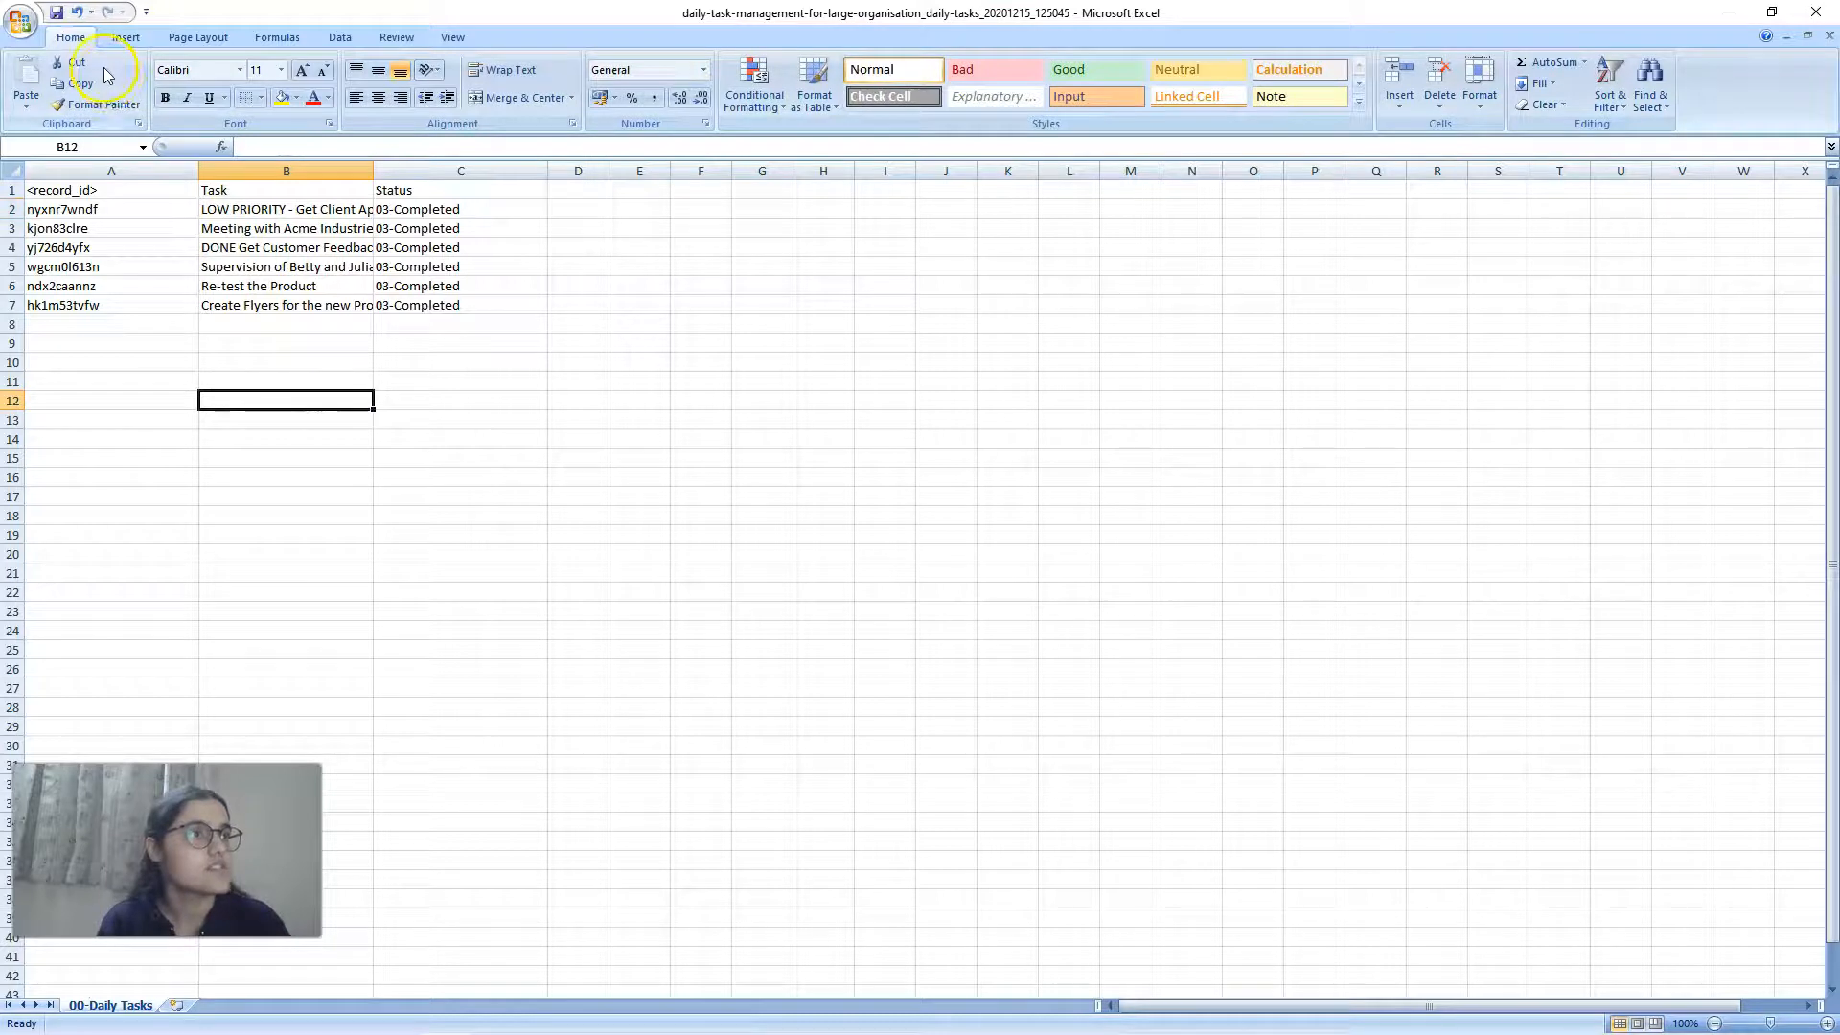
Step: Save the sheet in Downloads as taskupload in CSV (Comma delimited) format
click(21, 22)
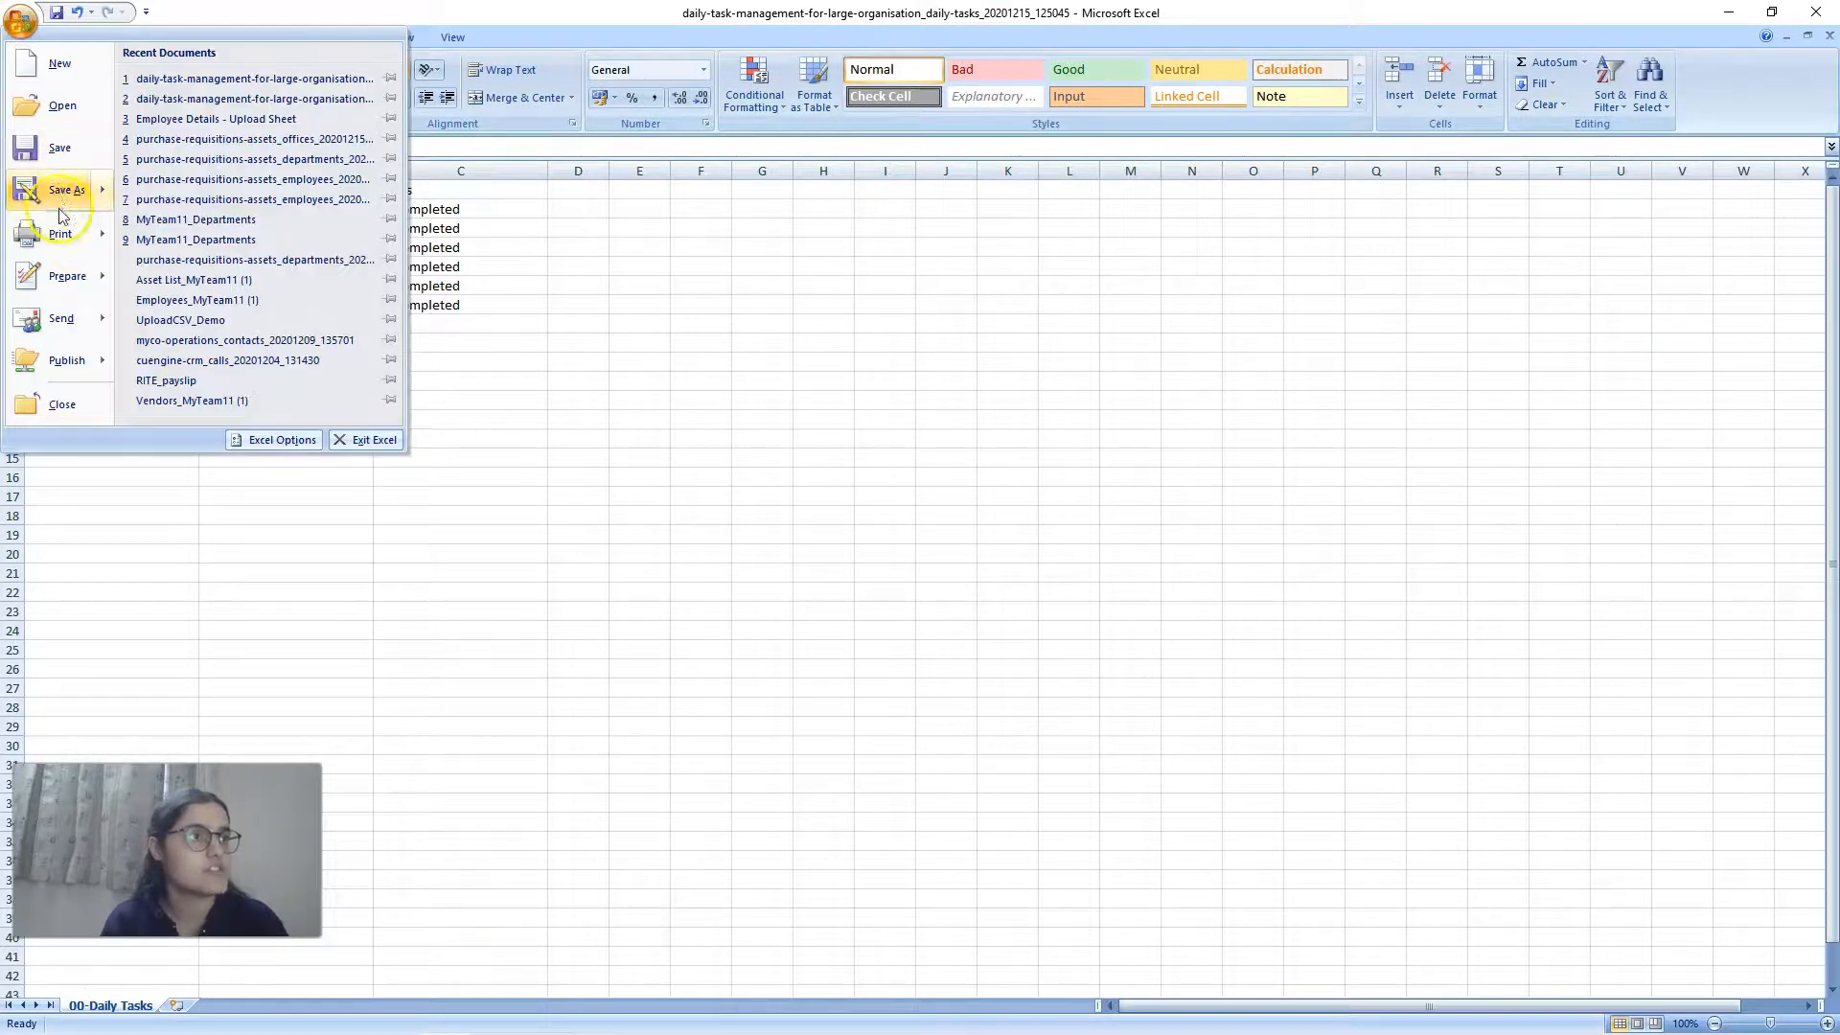
click(201, 500)
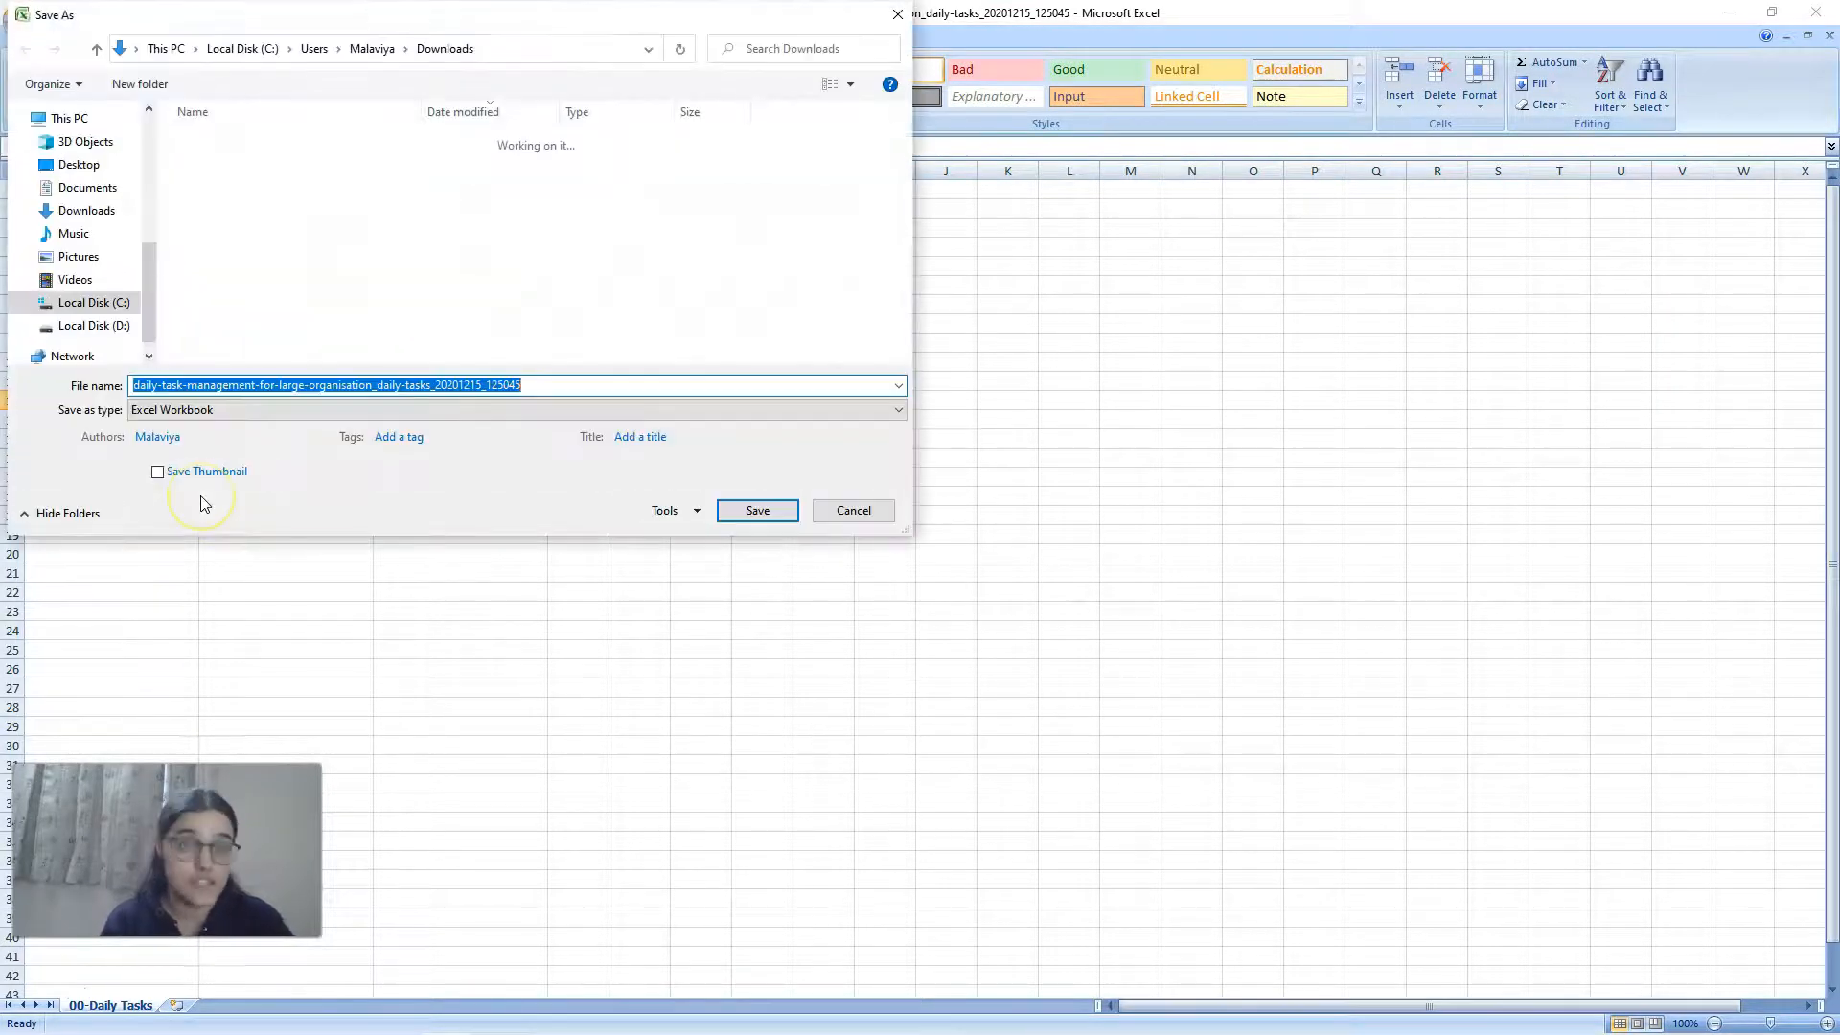
text(taskupload)
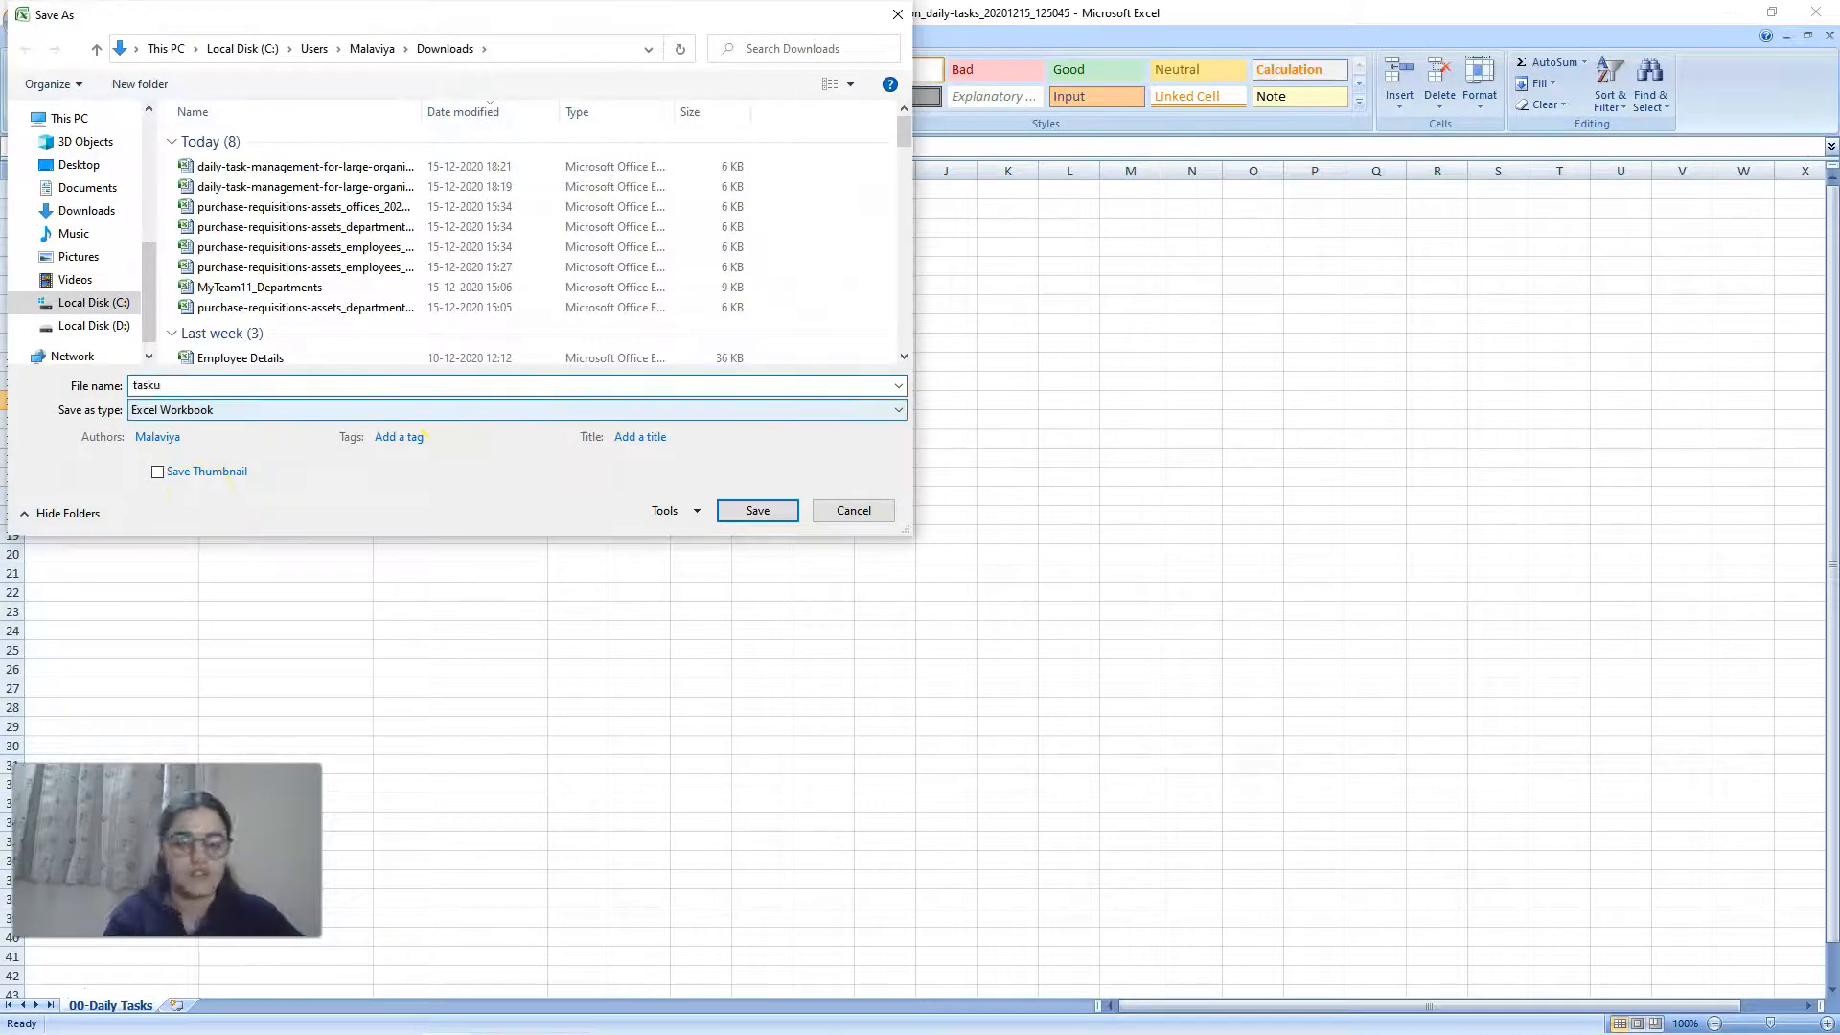
click(526, 409)
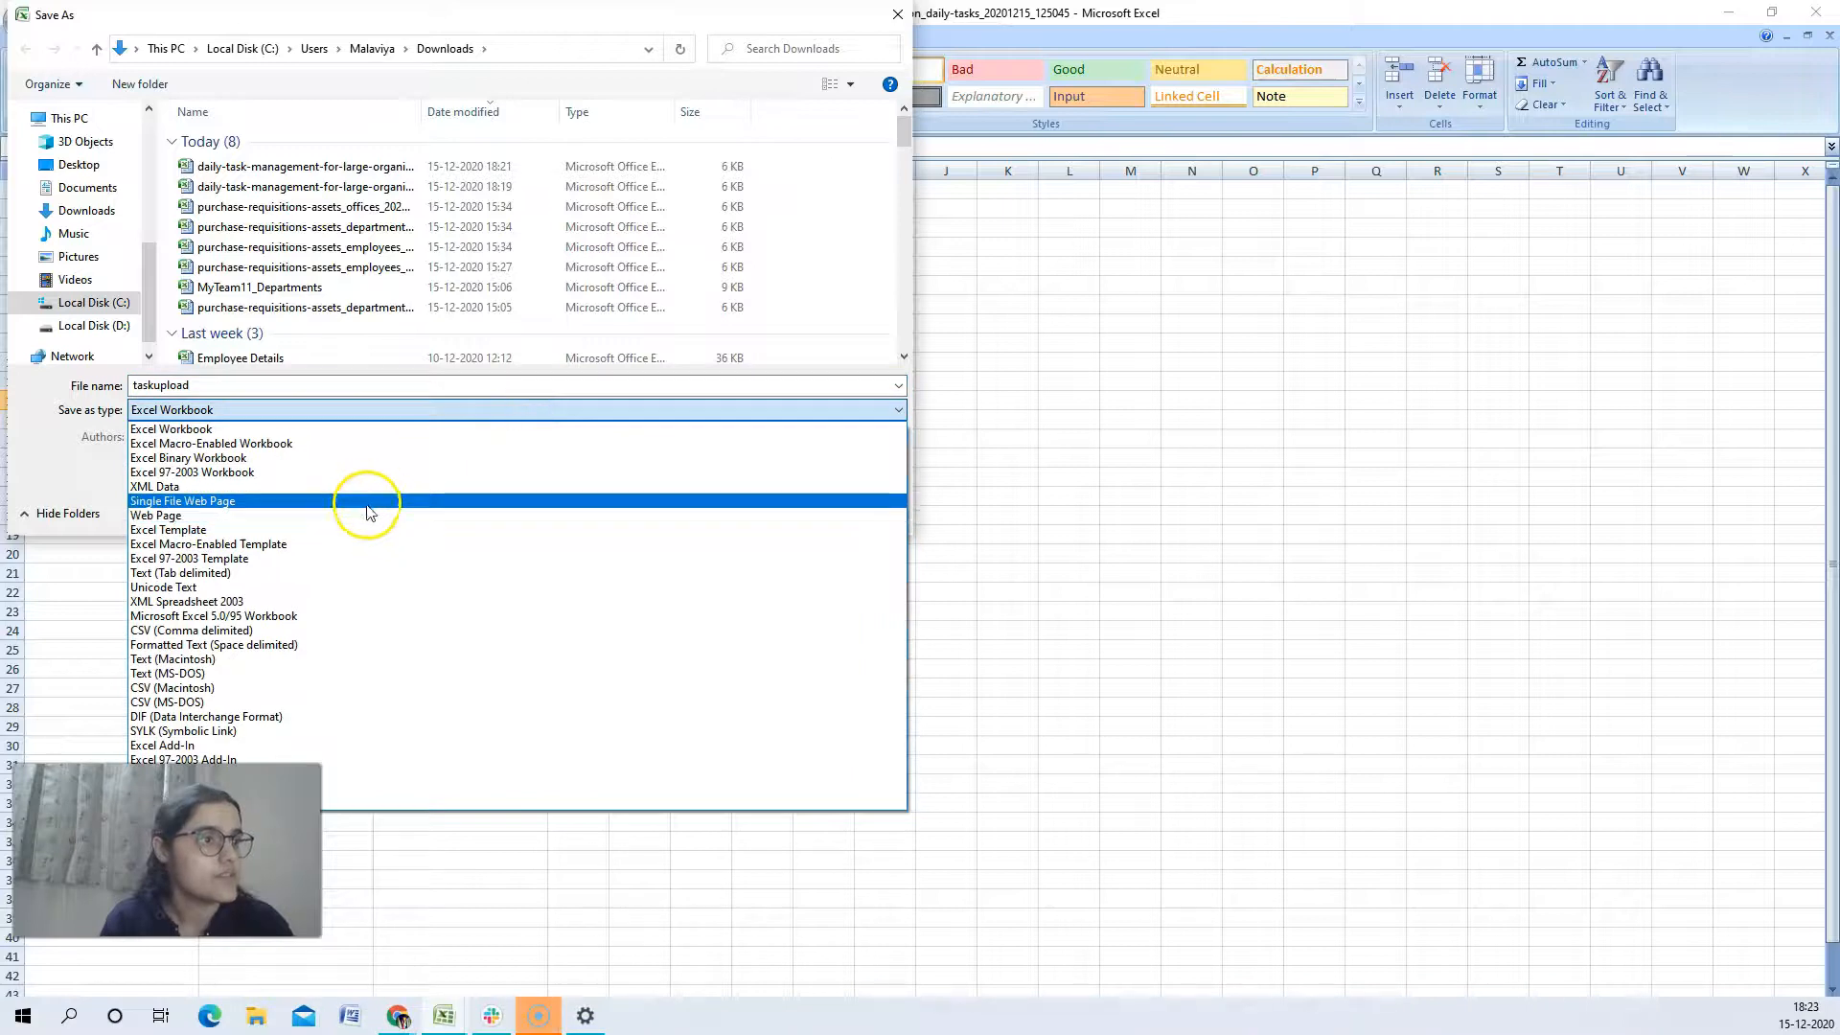
click(347, 630)
click(728, 484)
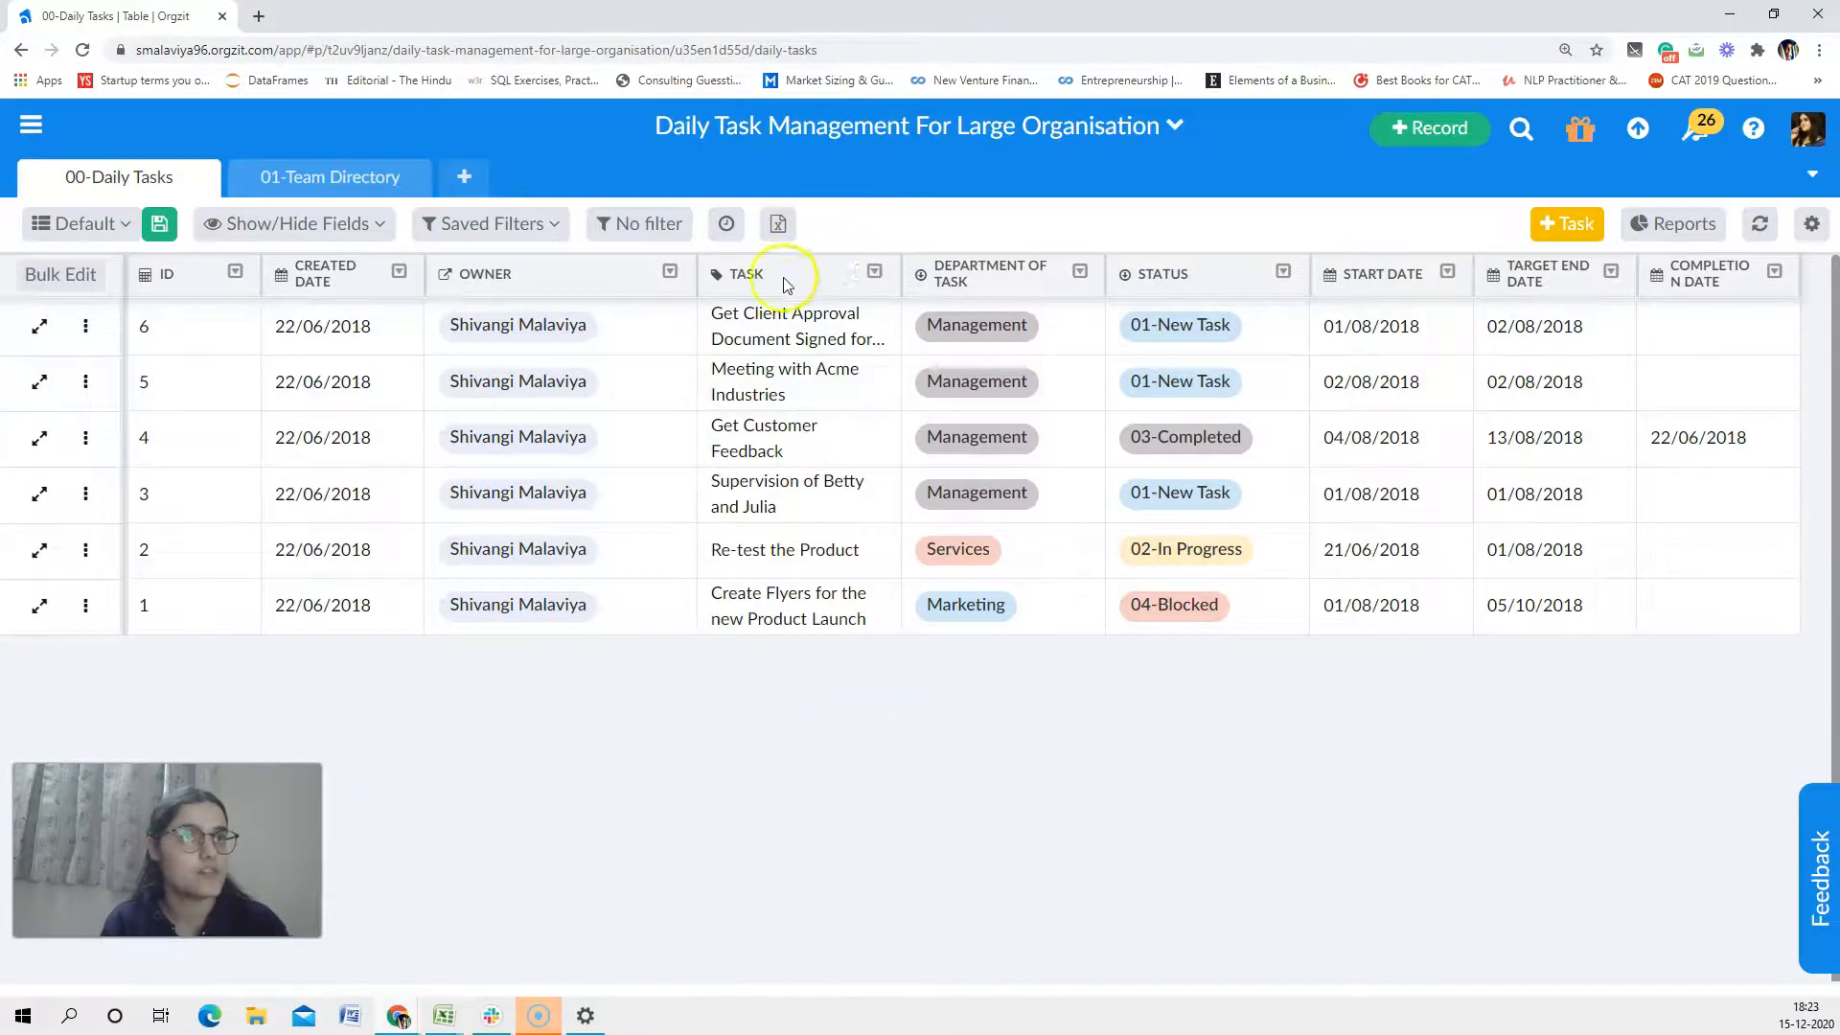
Step: Switch to Orgzit in the browser, upload the taskupload CSV file to the 00-Daily Tasks table and refresh the records
click(778, 225)
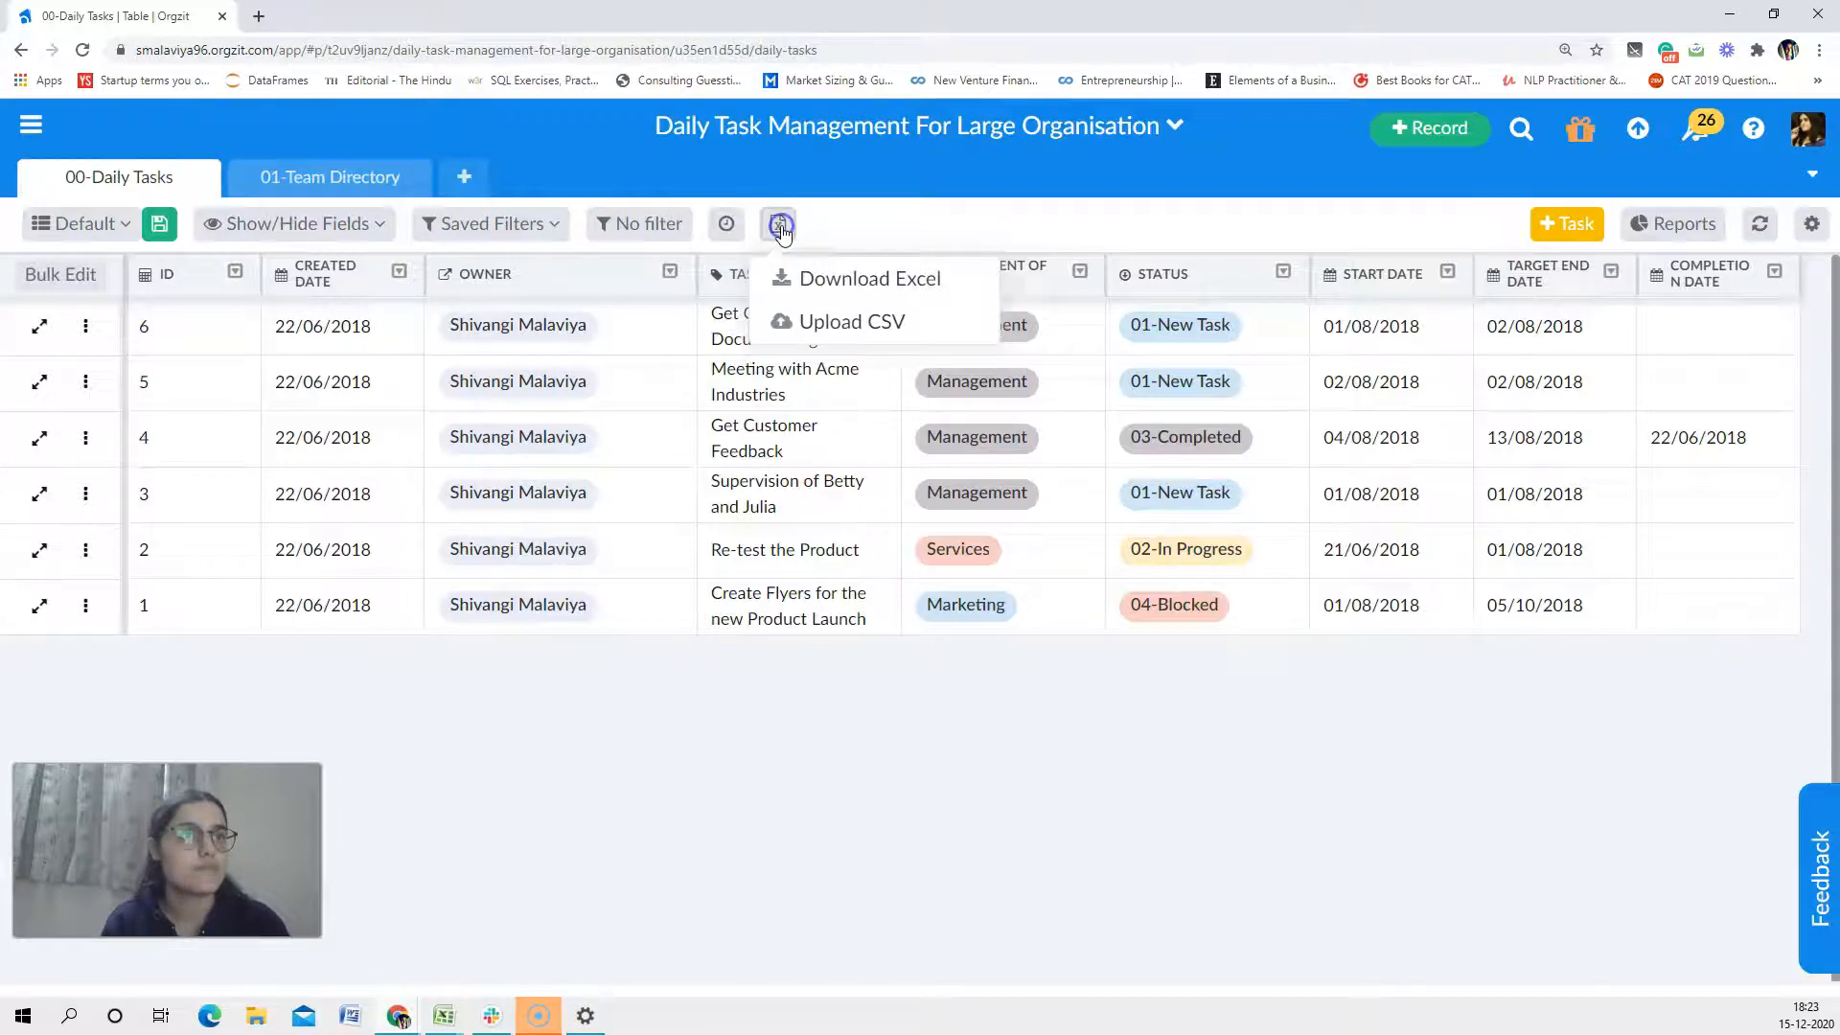
click(850, 323)
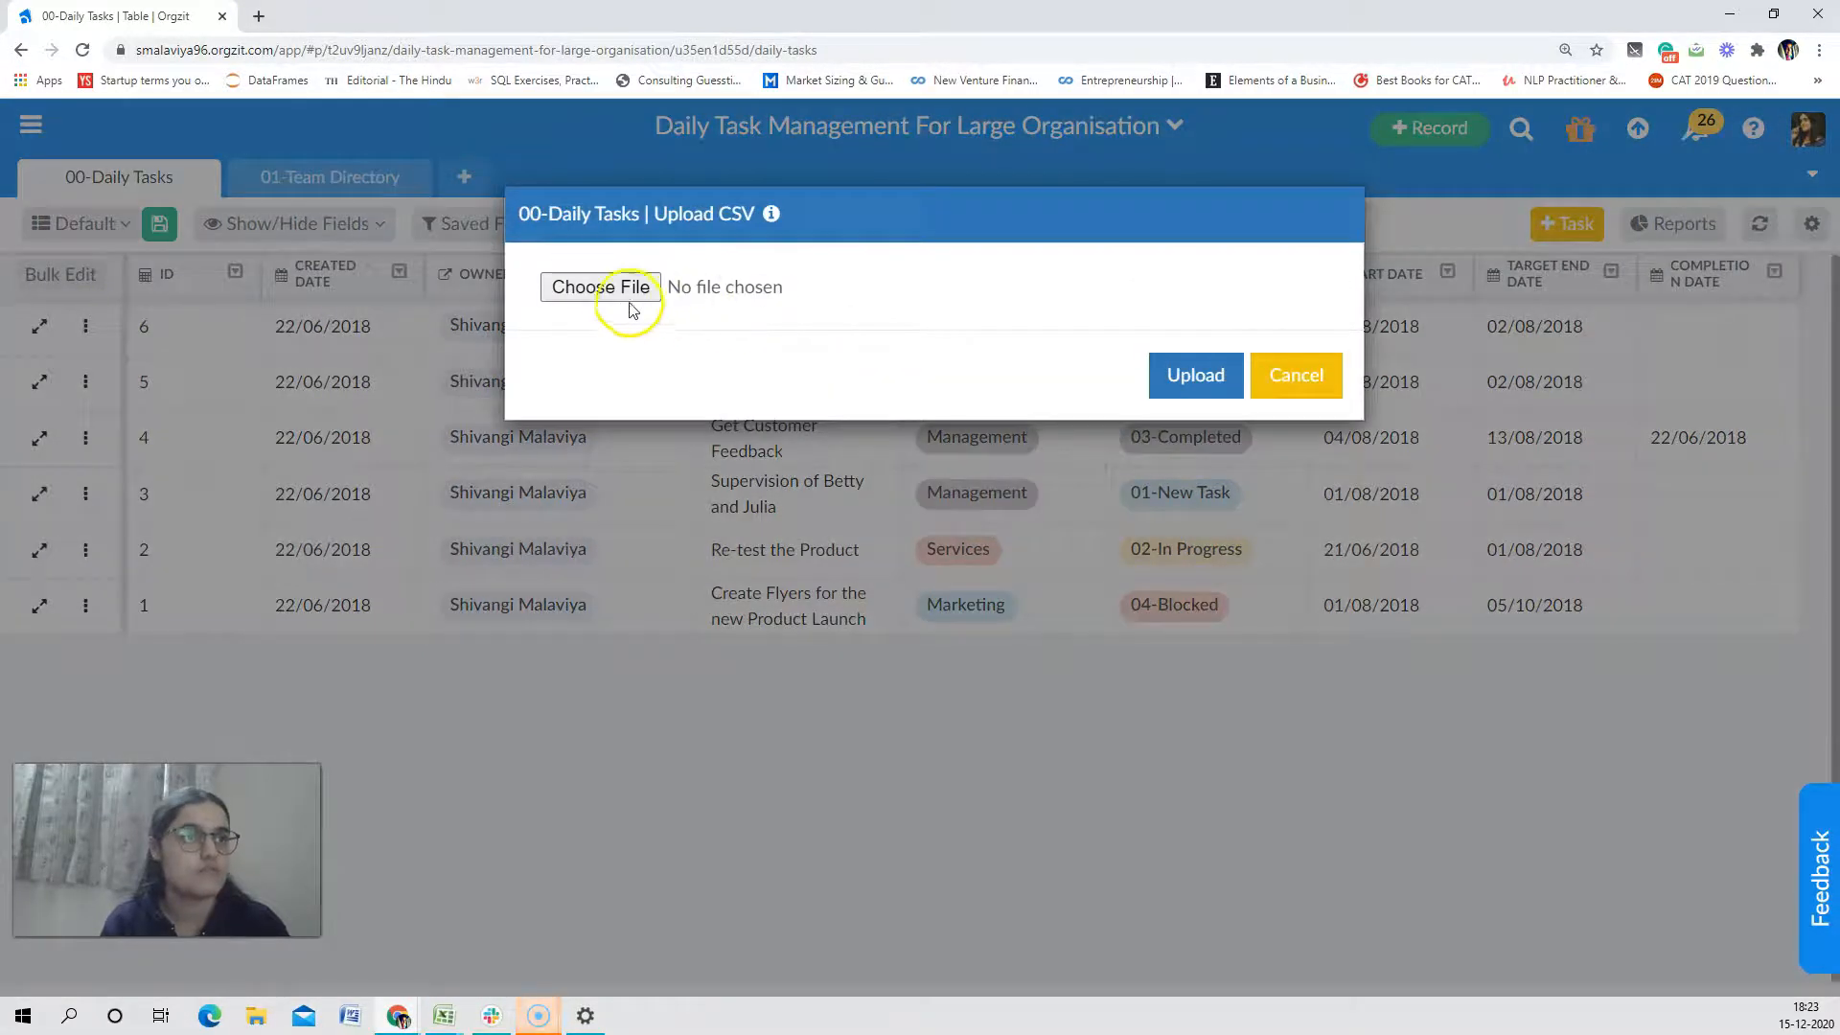
click(614, 295)
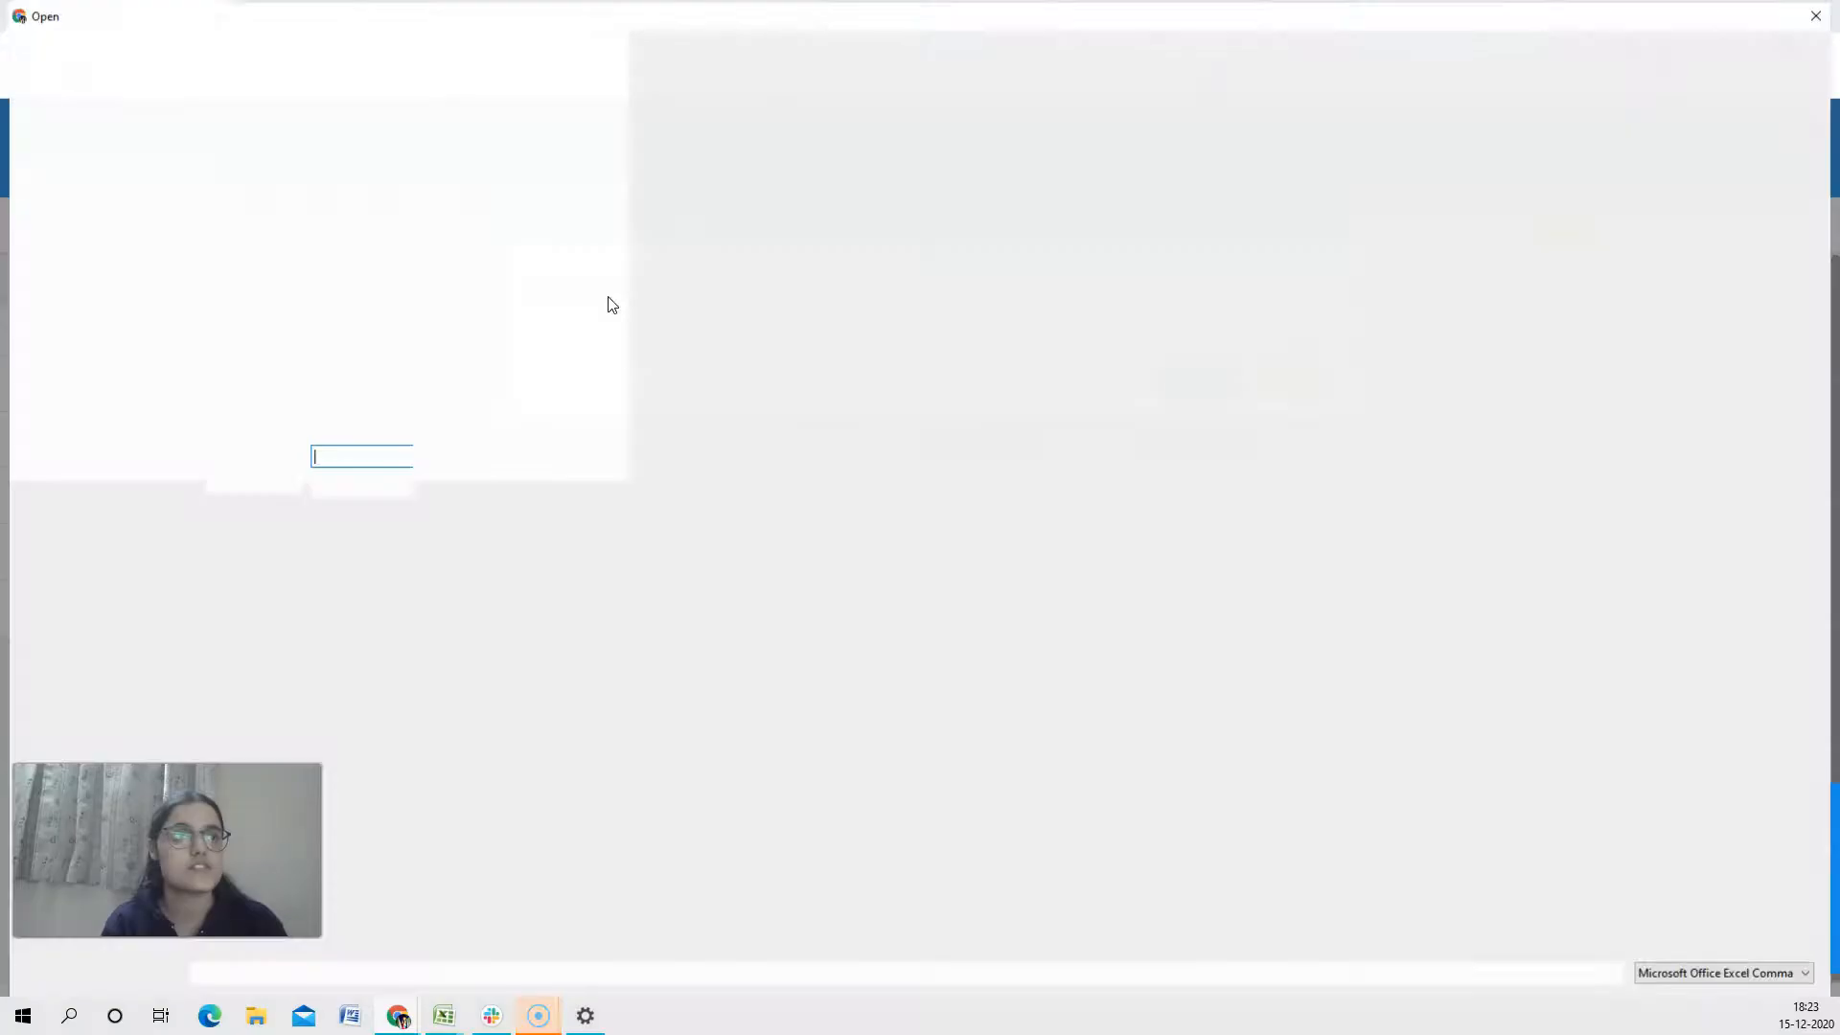
click(350, 330)
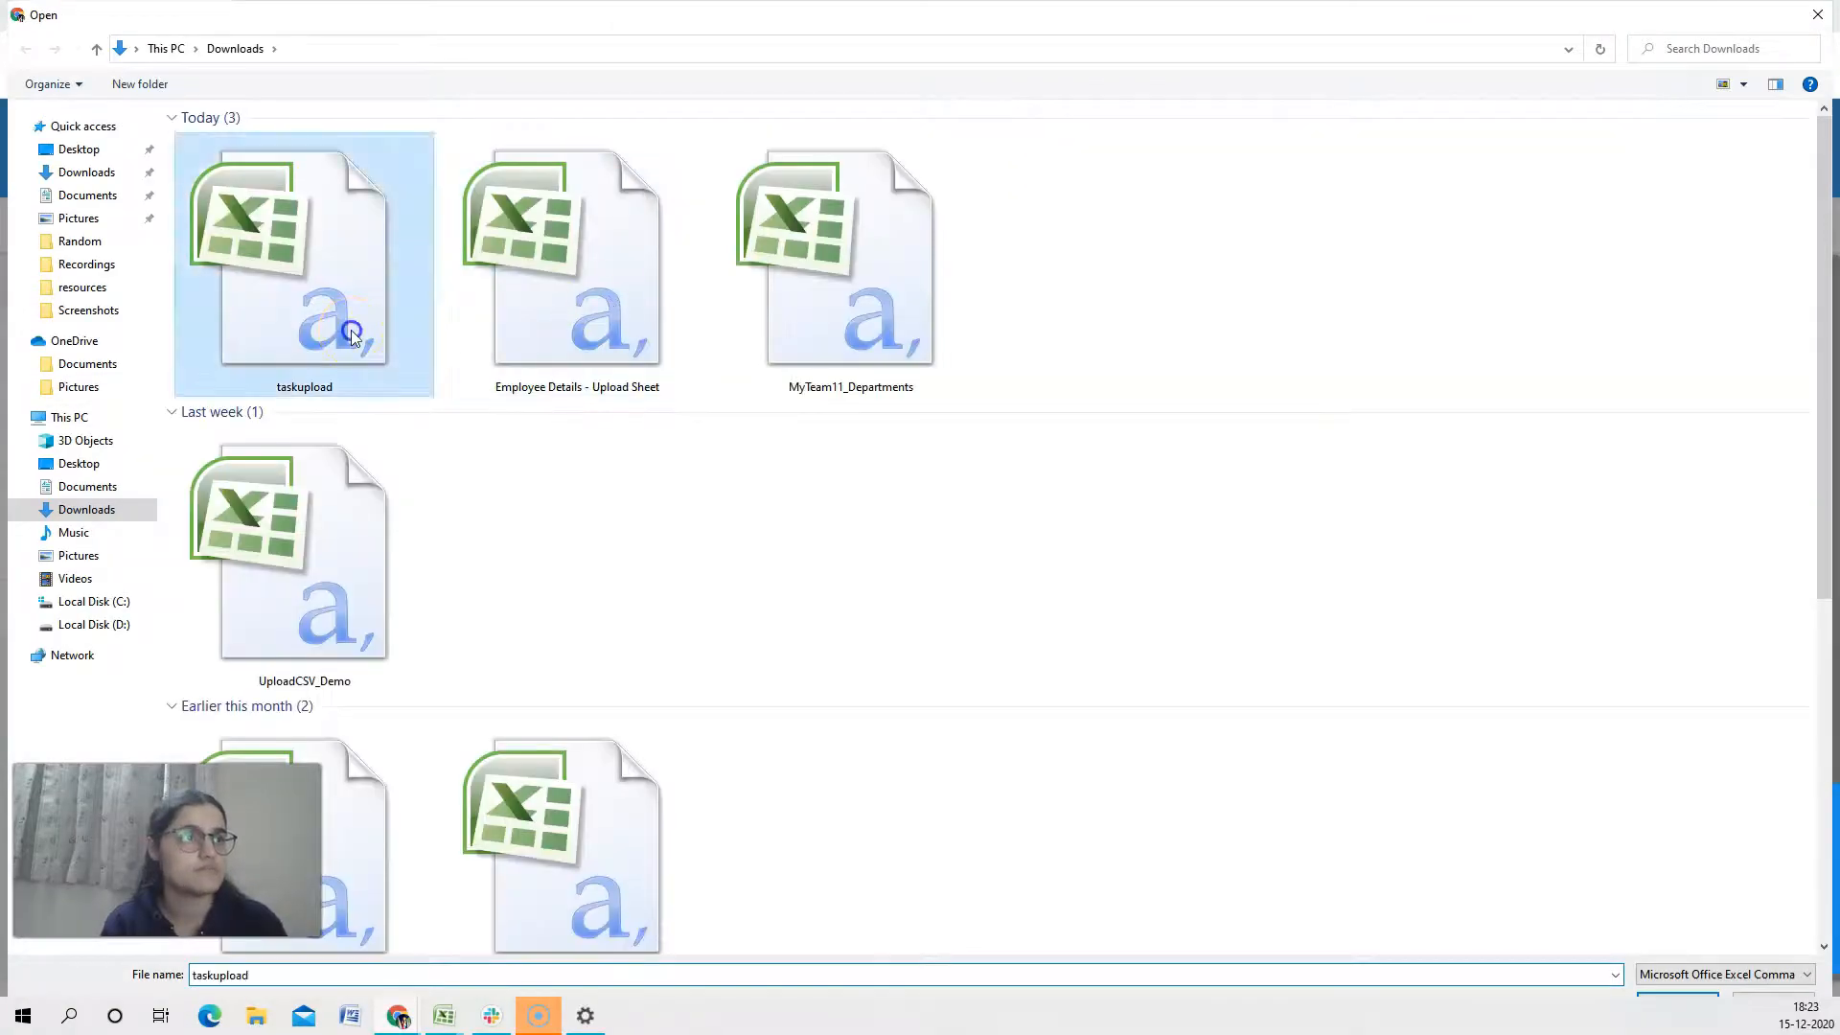
double_click(351, 330)
click(1187, 371)
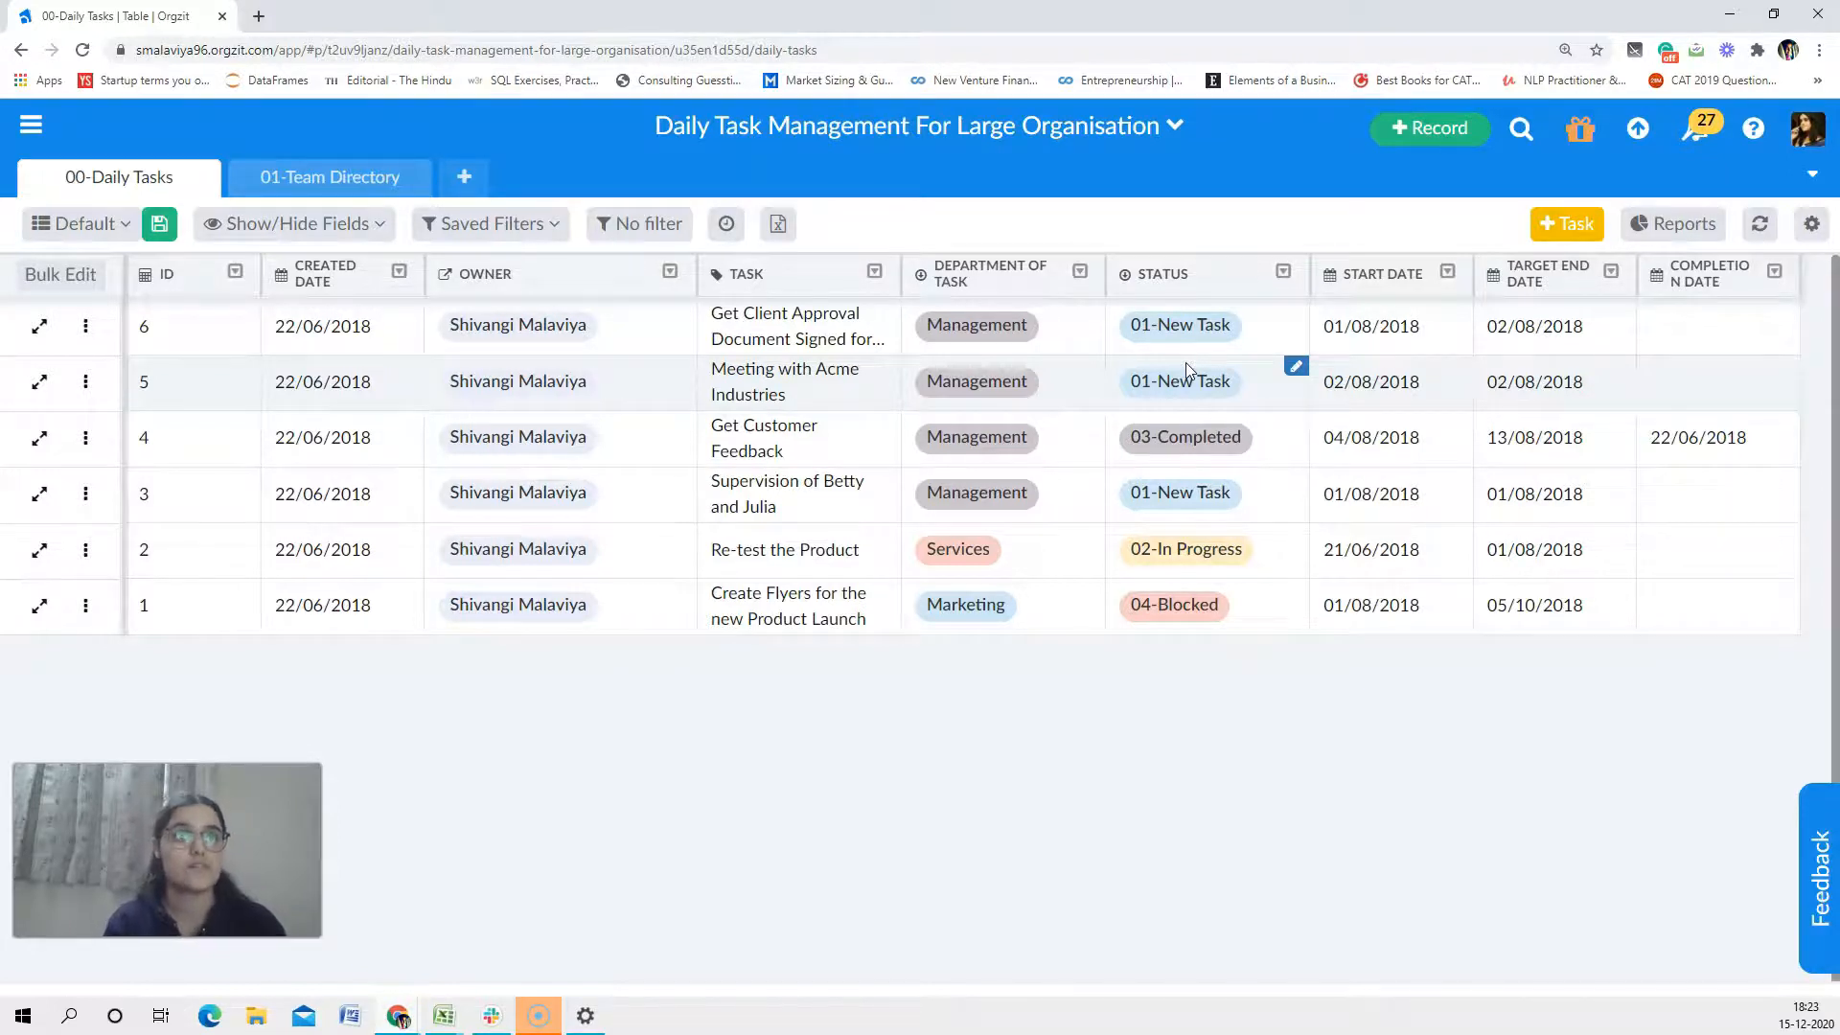
click(1761, 228)
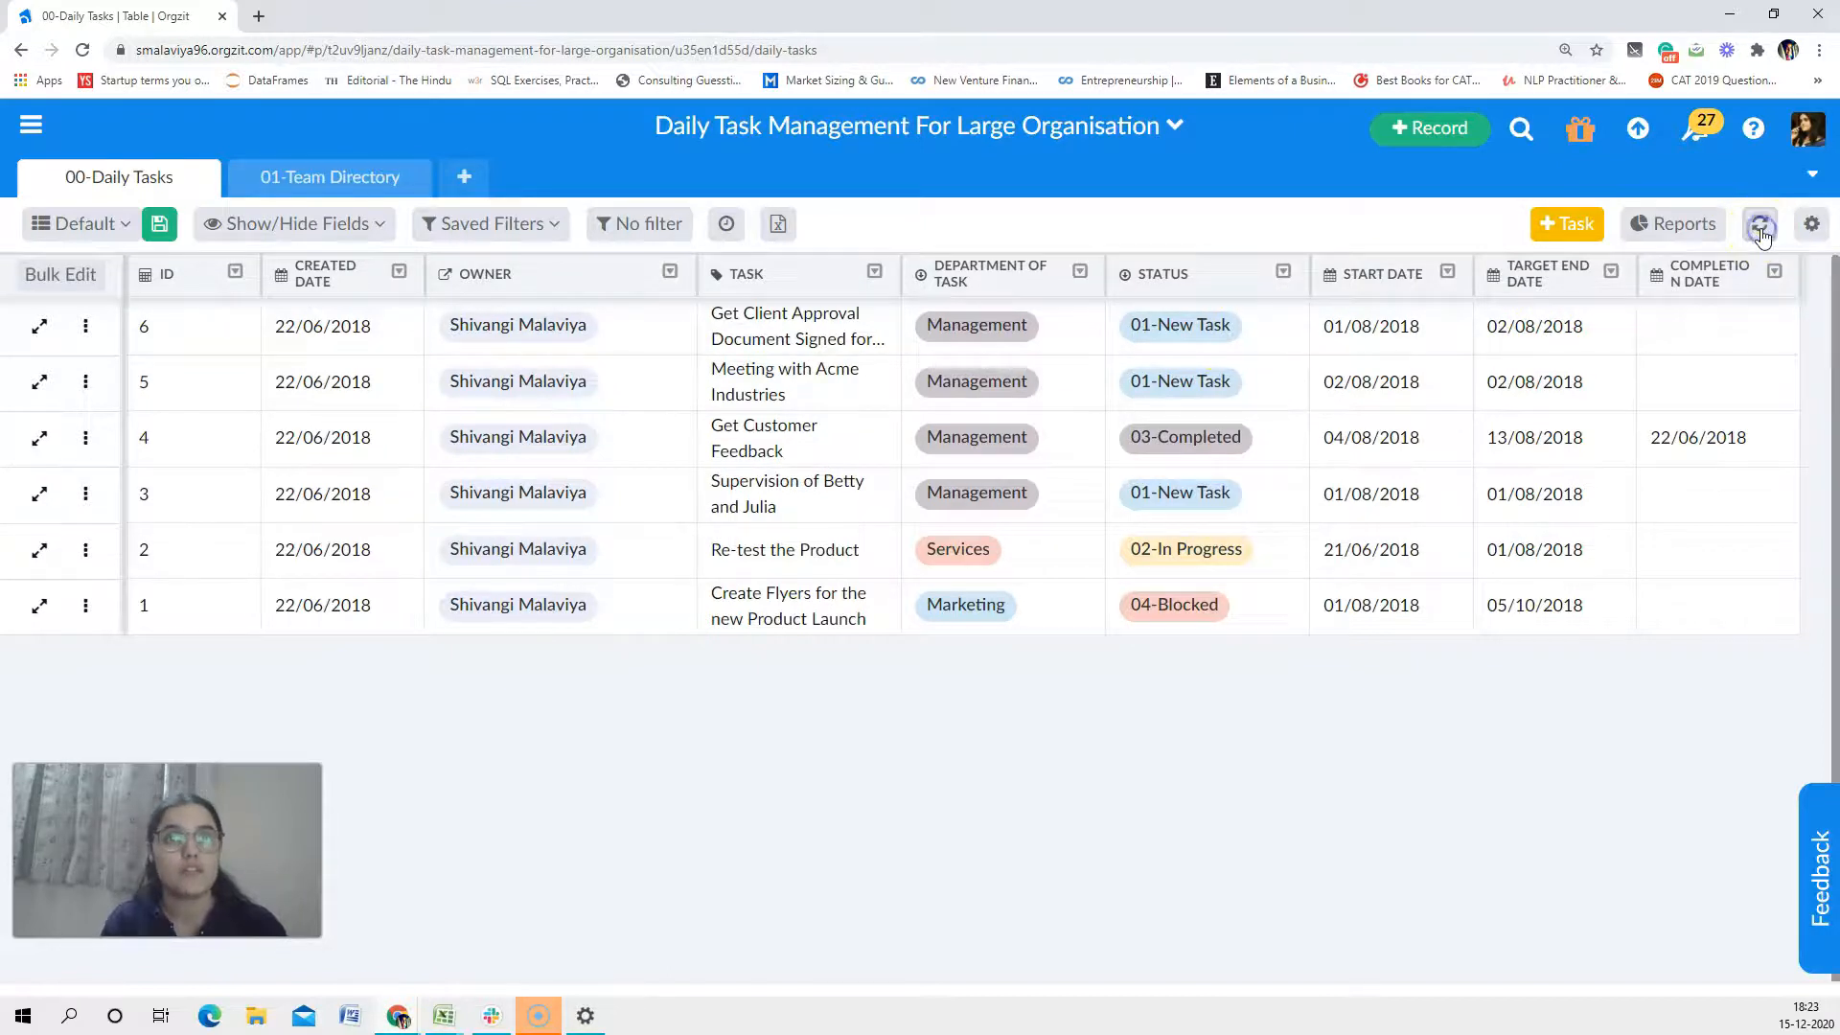